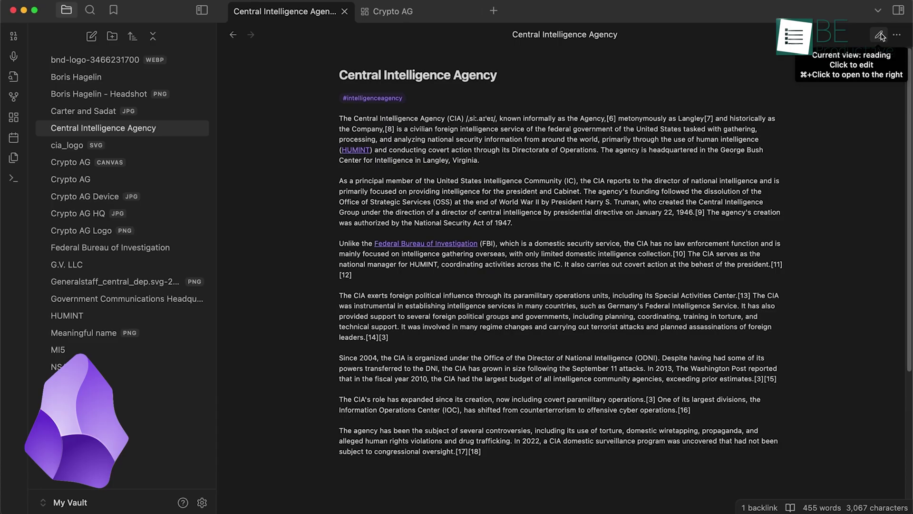
- Open the Central Intelligence Agency note in a side editing pane, then open the graph view
{"action": "left_click", "coordinate": [881, 37], "text": "super"}
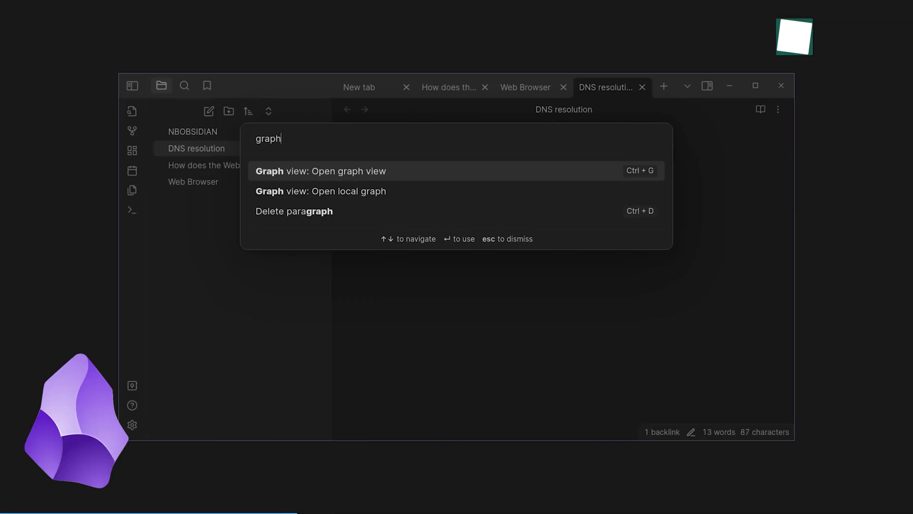
{"action": "key", "text": "Return"}
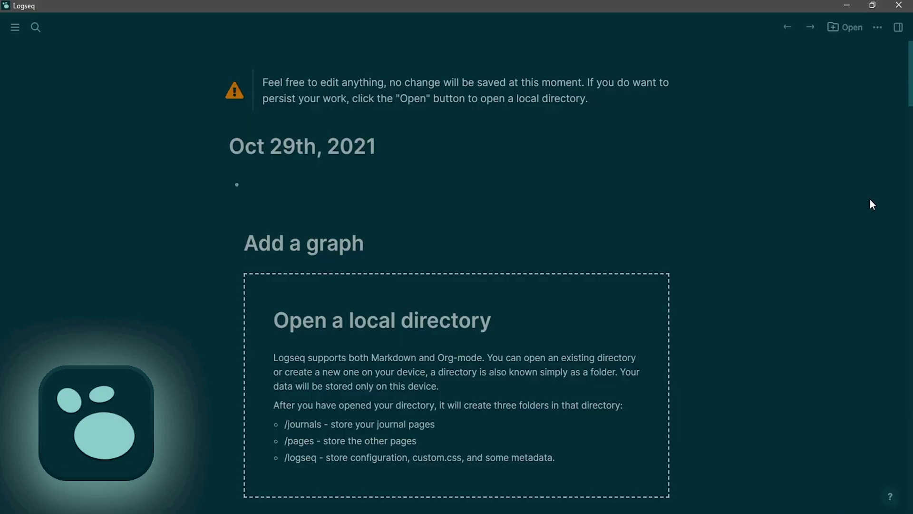
{"action": "scroll", "coordinate": [872, 204], "scroll_direction": "down", "scroll_amount": 10}
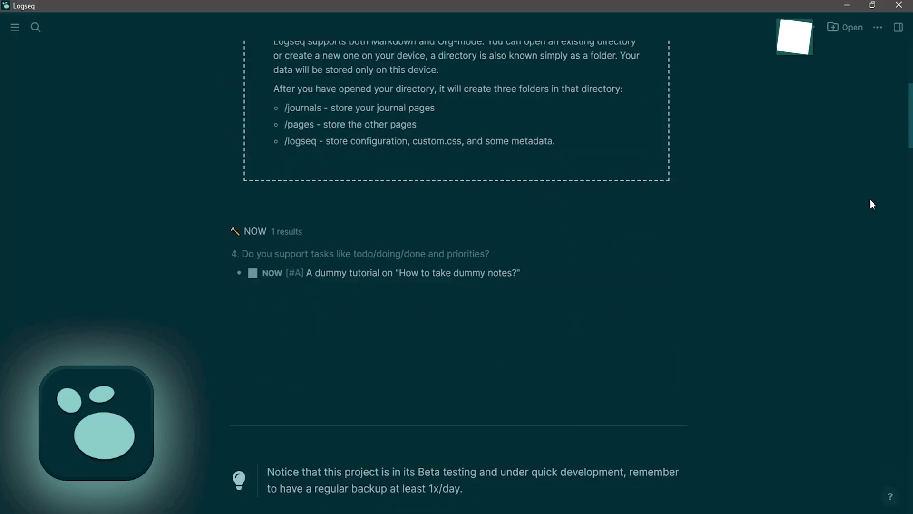
{"action": "scroll", "coordinate": [872, 204], "scroll_direction": "down", "scroll_amount": 15}
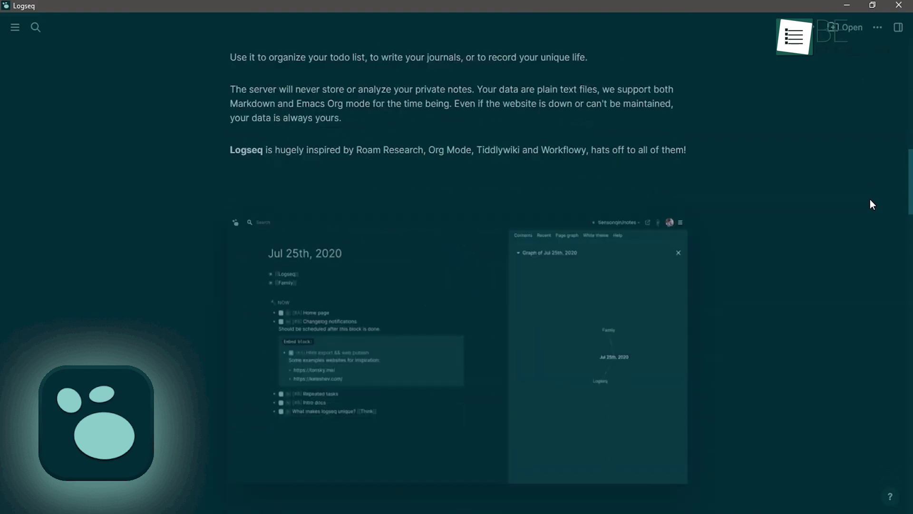
{"action": "scroll", "coordinate": [872, 204], "scroll_direction": "down", "scroll_amount": 15}
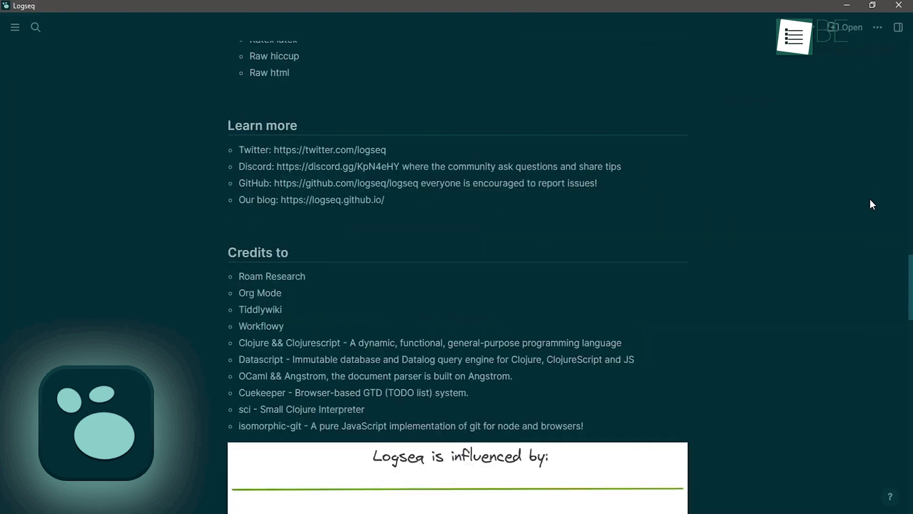
{"action": "scroll", "coordinate": [872, 204], "scroll_direction": "down", "scroll_amount": 15}
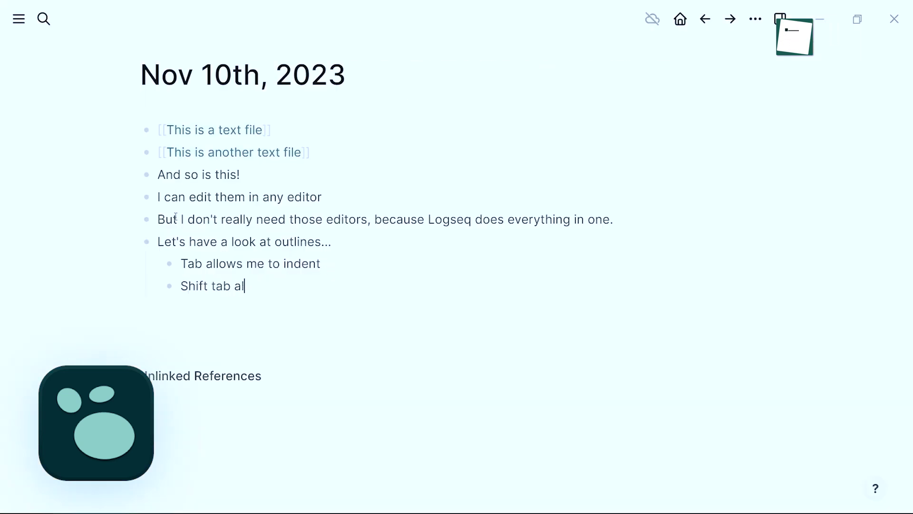
- Toggle the nested bullet's indentation and add a block reading 'This is a block (and this...)'
{"action": "key", "text": "shift+Tab"}
{"action": "key", "text": "Tab"}
{"action": "key", "text": "shift+Tab"}
{"action": "key", "text": "Tab"}
{"action": "key", "text": "Return"}
{"action": "type", "text": "This is a block"}
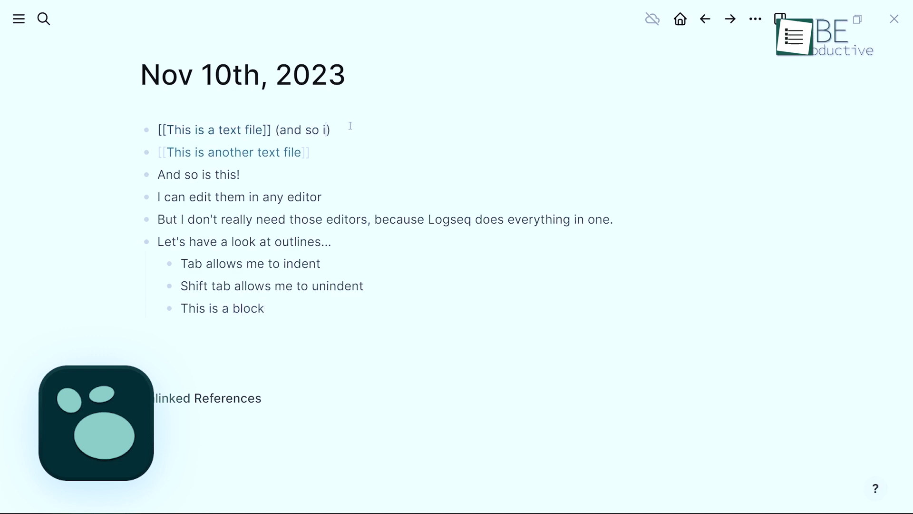
{"action": "type", "text": " (and this...)"}
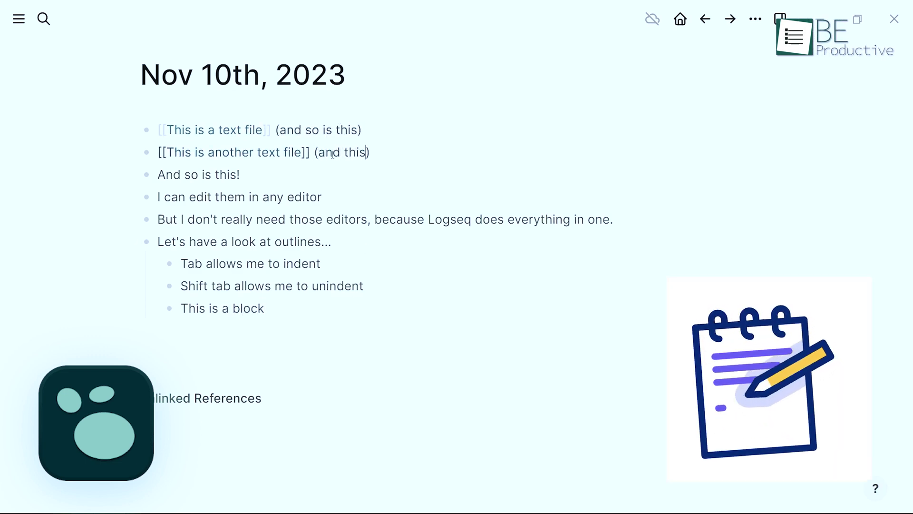
- Add an 'Introduction' bullet at the top and select the blocks beneath it
{"action": "left_click", "coordinate": [416, 131]}
{"action": "key", "text": "Home"}
{"action": "key", "text": "Return"}
{"action": "type", "text": "Introduction"}
{"action": "key", "text": "Down"}
{"action": "key", "text": "shift+Down"}
{"action": "key", "text": "shift+Down"}
{"action": "key", "text": "shift+Down"}
{"action": "key", "text": "shift+Down"}
{"action": "key", "text": "shift+Down"}
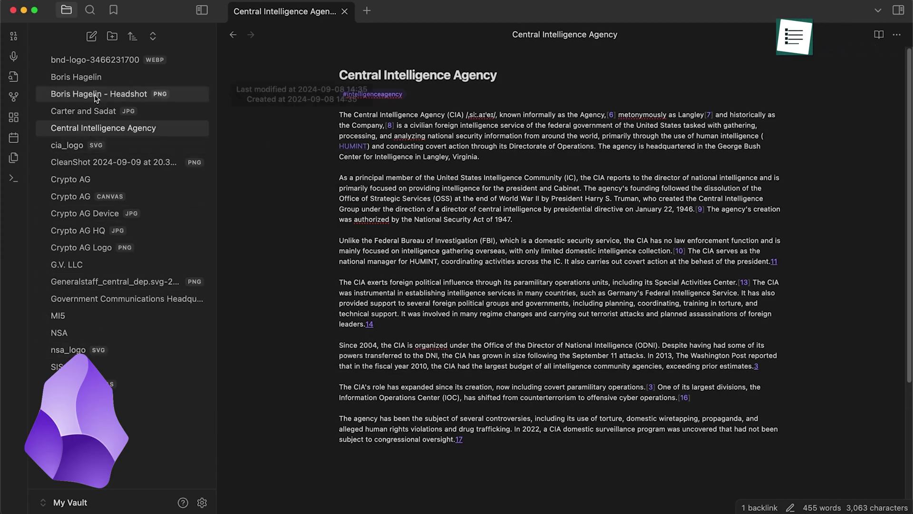
- Create a new note titled HUMINT with the body line 'Peple syping'
{"action": "left_click", "coordinate": [95, 40]}
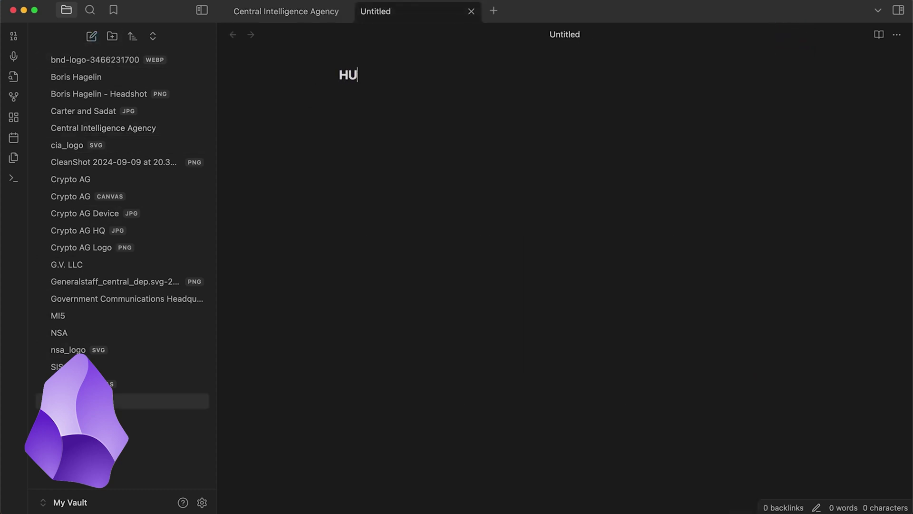
{"action": "type", "text": "HUMINT"}
{"action": "key", "text": "Return"}
{"action": "type", "text": "People to peo"}
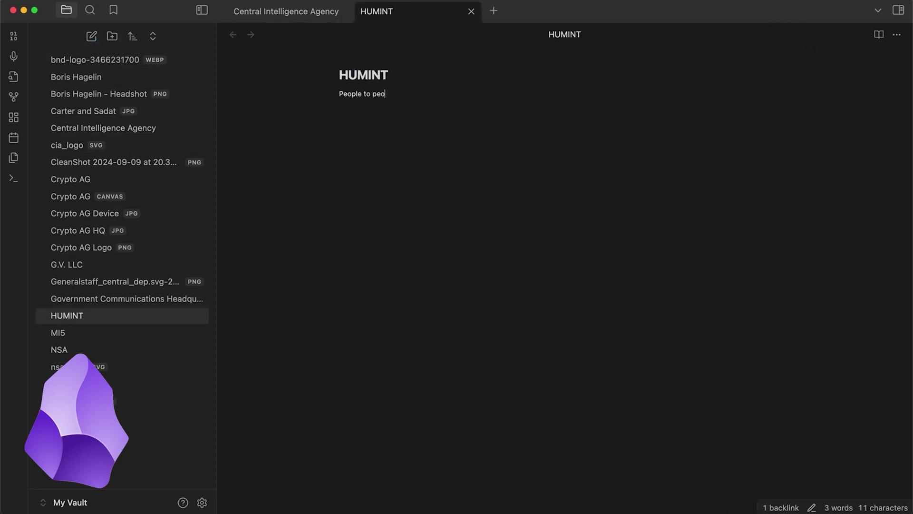
{"action": "type", "text": "ple syp"}
{"action": "type", "text": "ing"}
- Jump between Central Intelligence Agency, test 1 and Test Tables via the sidebar and internal links
{"action": "left_click", "coordinate": [129, 128]}
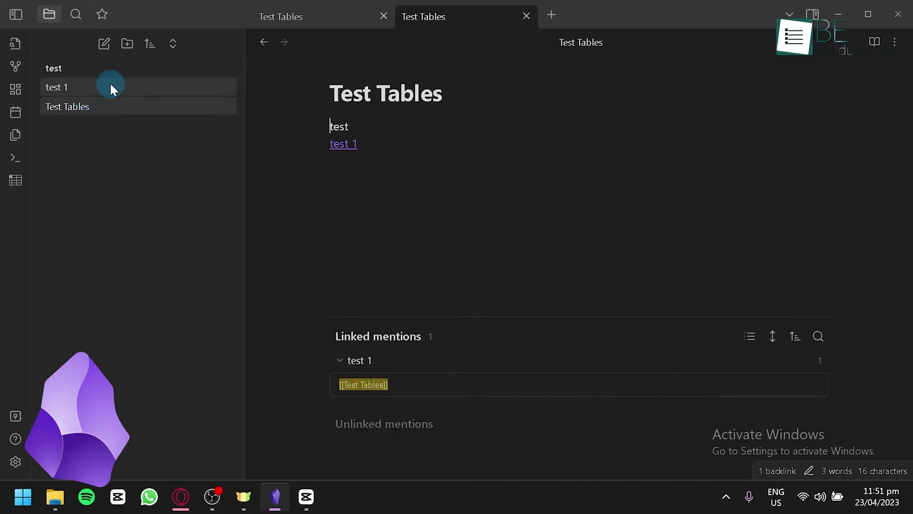
{"action": "left_click", "coordinate": [112, 88]}
{"action": "left_click", "coordinate": [119, 107]}
{"action": "left_click", "coordinate": [122, 90]}
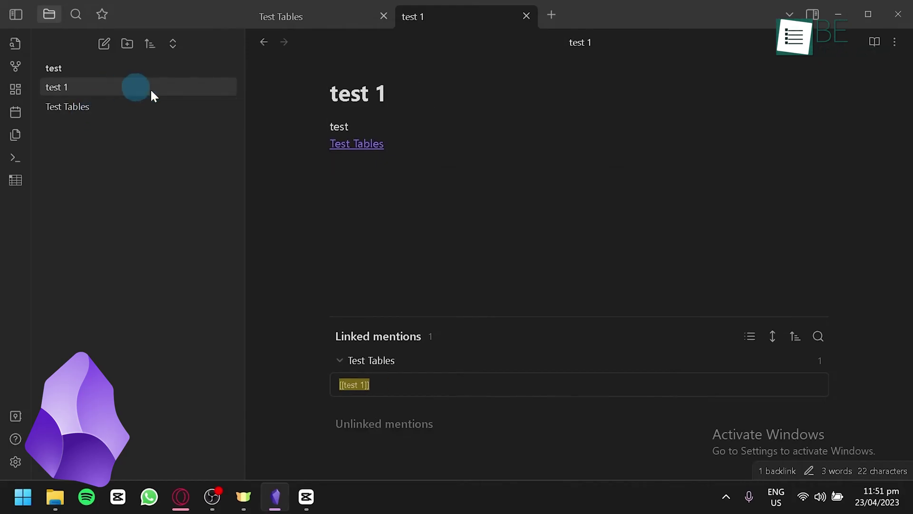
{"action": "left_click", "coordinate": [363, 143]}
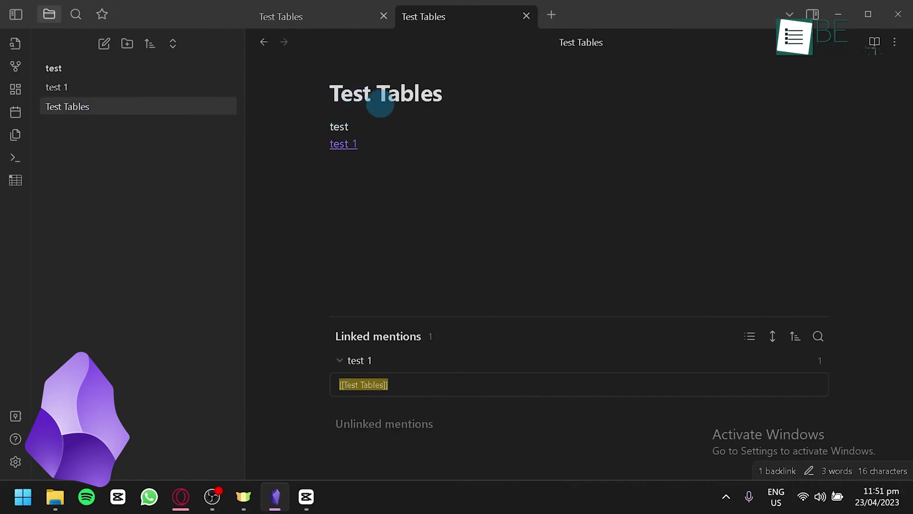
{"action": "left_click", "coordinate": [342, 145]}
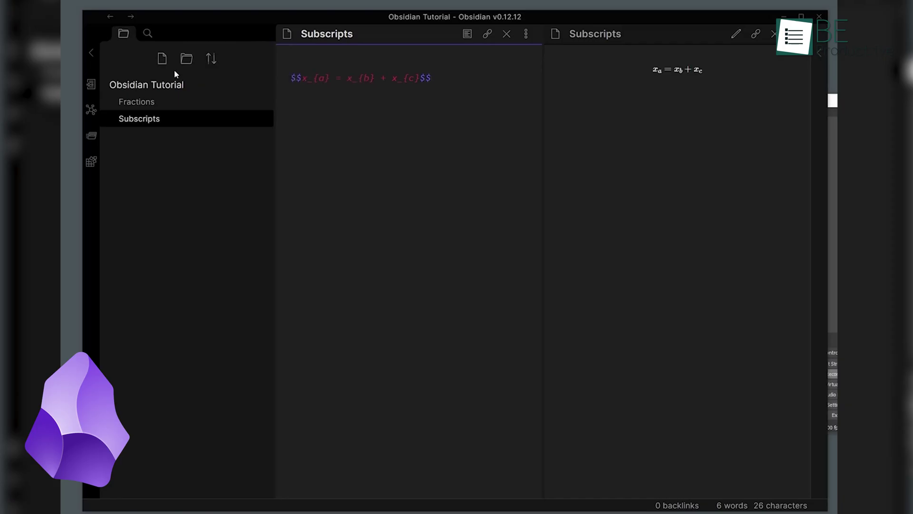
{"action": "left_click", "coordinate": [162, 58]}
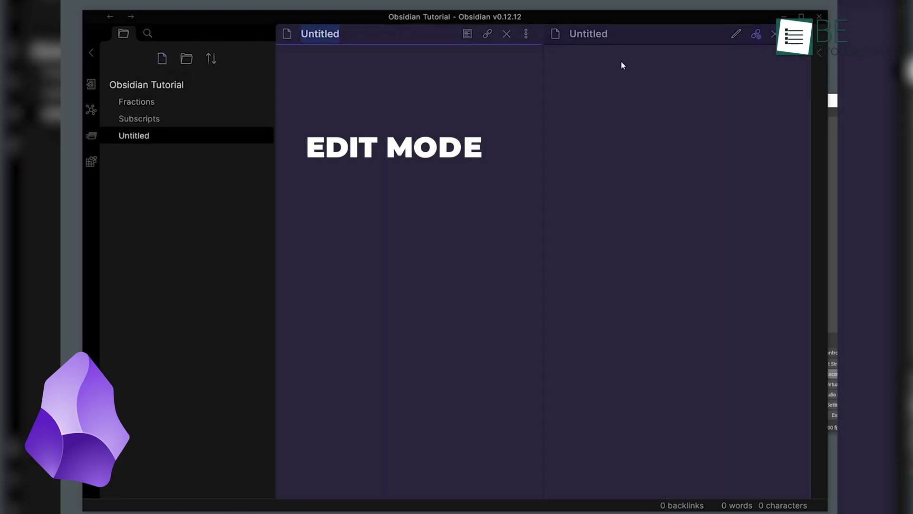
- Write 'To open preview panes next to your current note, cli…' in the Untitled note
{"action": "left_click", "coordinate": [389, 87]}
{"action": "type", "text": "To open preview "}
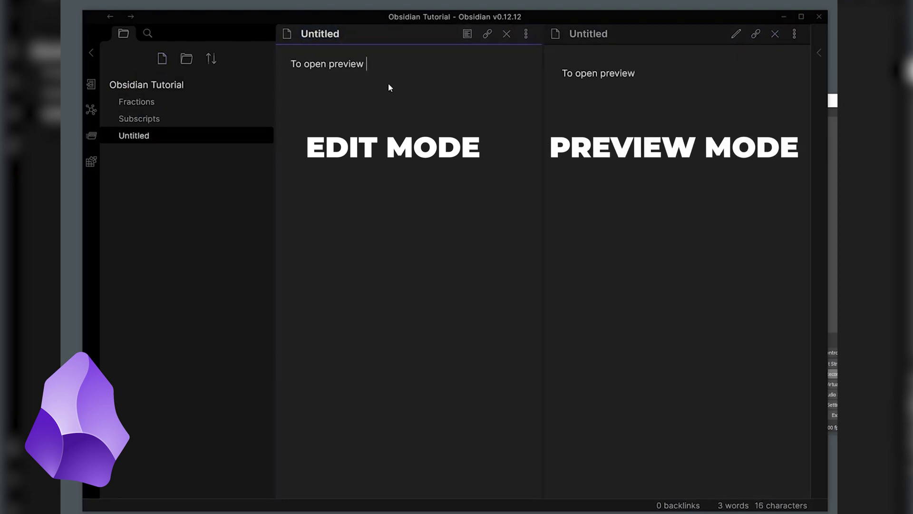
{"action": "type", "text": "panes next to your"}
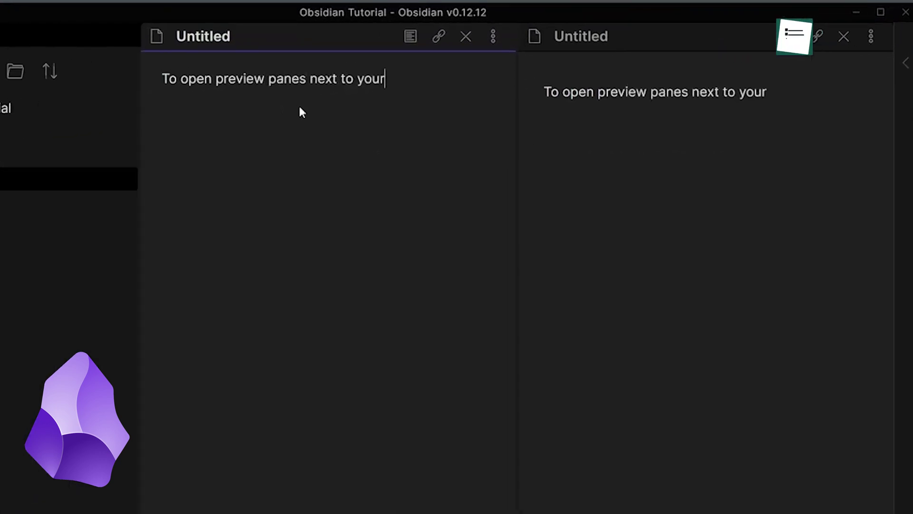
{"action": "type", "text": " curme"}
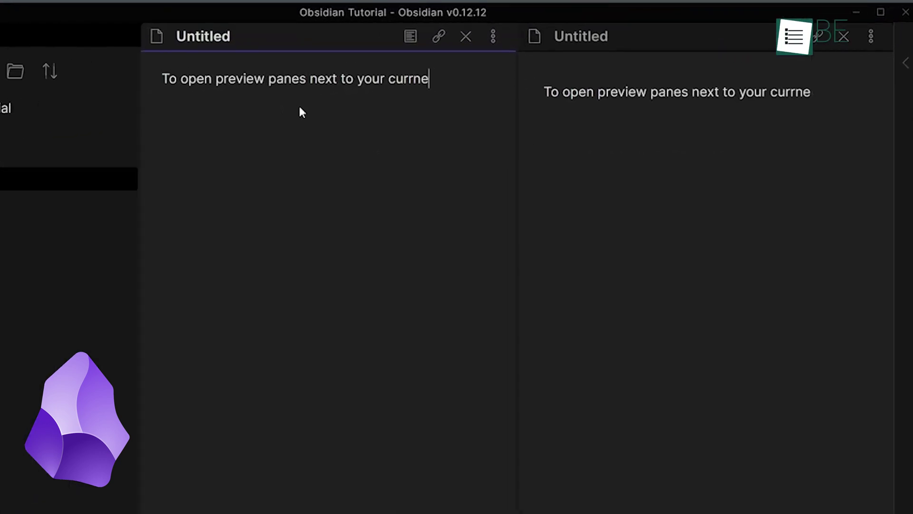
{"action": "key", "text": "BackSpace"}
{"action": "key", "text": "BackSpace"}
{"action": "type", "text": "rent note, "}
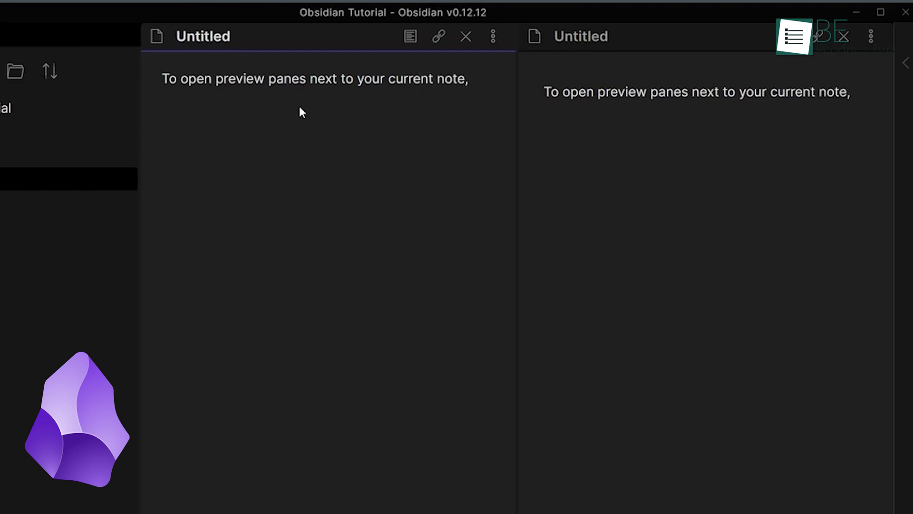
{"action": "type", "text": "clicl"}
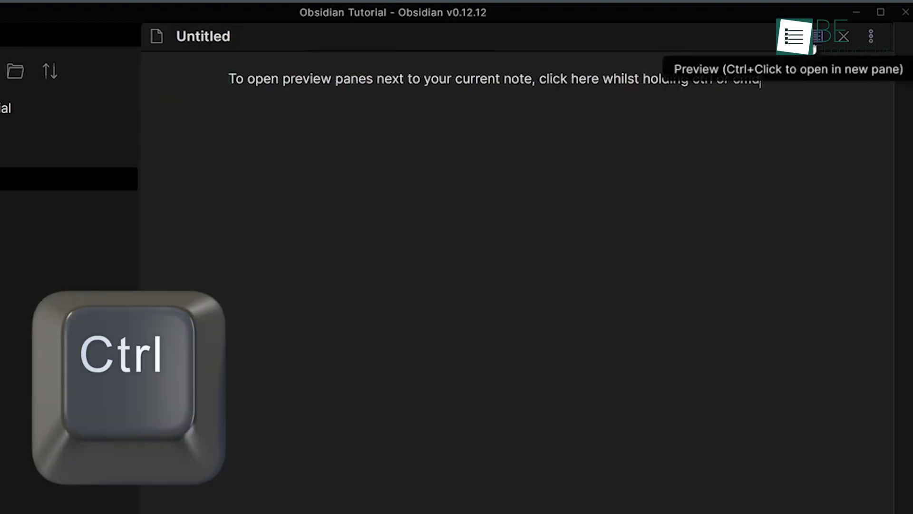
- Open a linked preview pane beside the note, close it, and continue typing 'Previe'
{"action": "left_click", "coordinate": [812, 42], "text": "ctrl"}
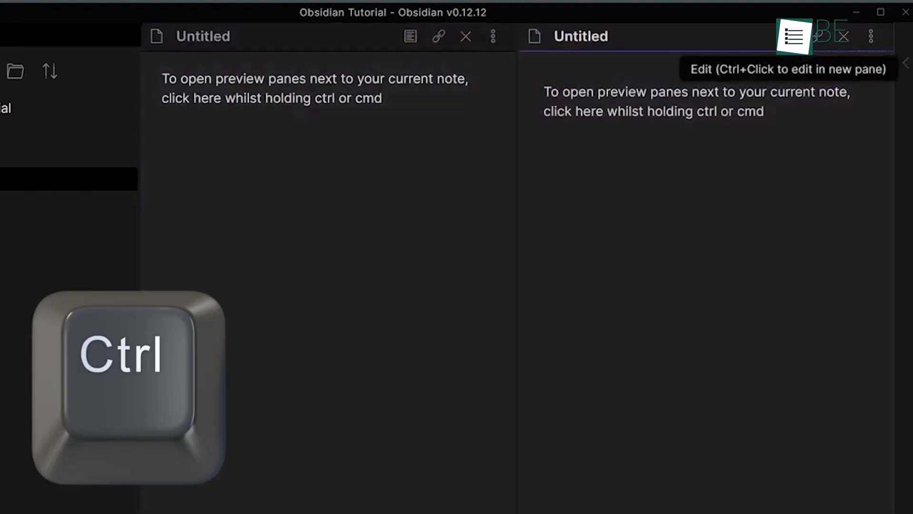
{"action": "left_click", "coordinate": [844, 36]}
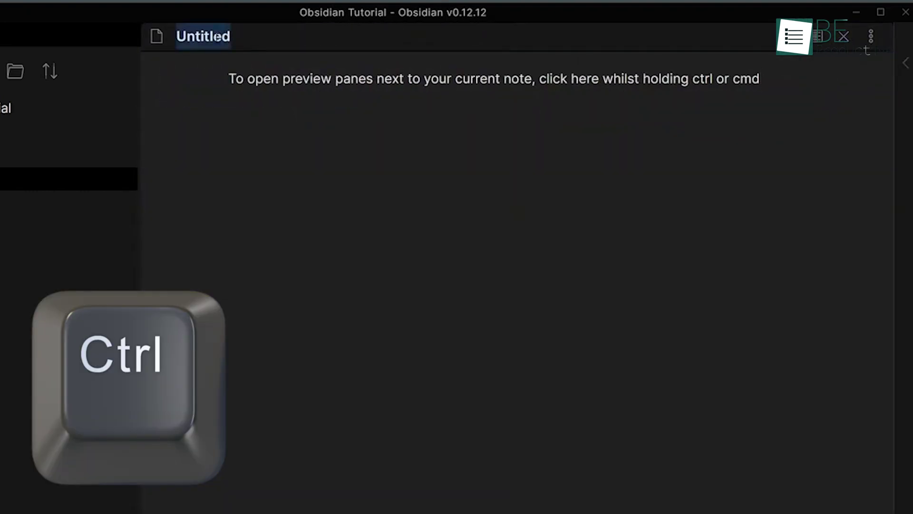
{"action": "type", "text": "Previe"}
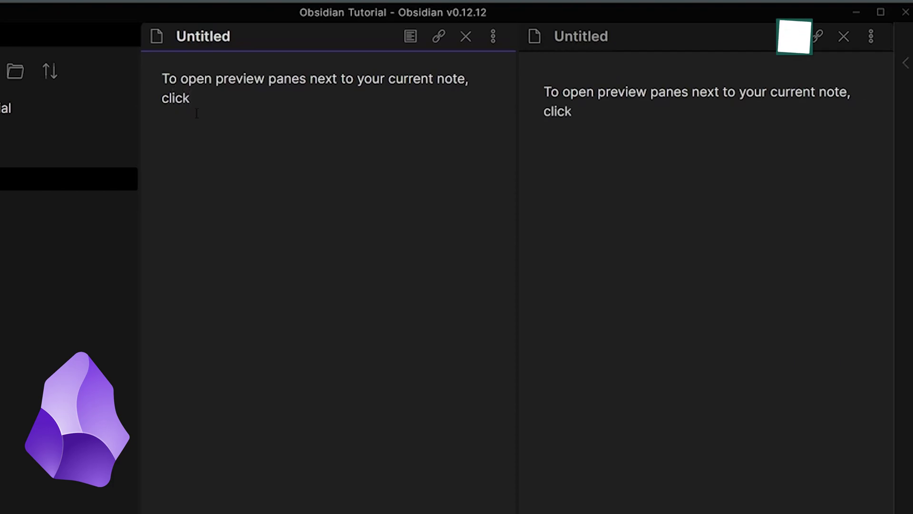
- Correct THE BALCONY block to read '20 Guest and 20 Staffs' and add a new line
{"action": "type", "text": "here"}
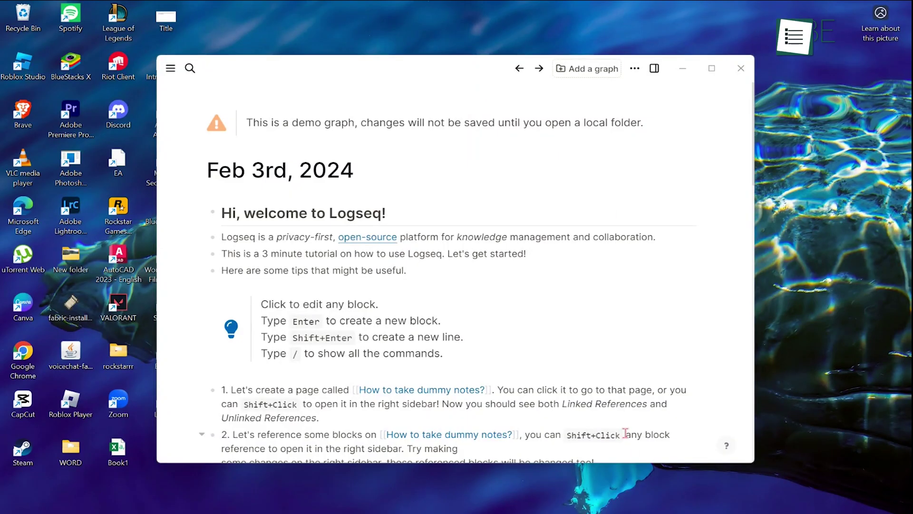
{"action": "type", "text": "ar"}
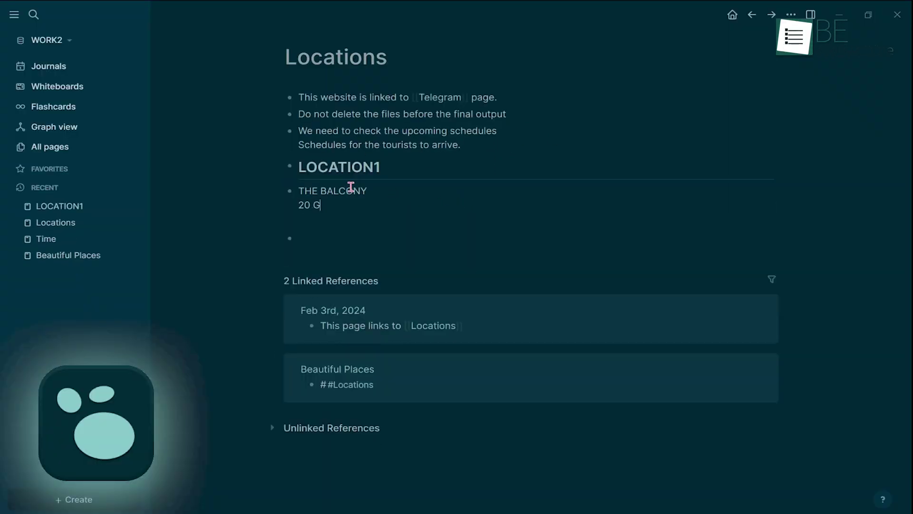
{"action": "key", "text": "BackSpace"}
{"action": "key", "text": "BackSpace"}
{"action": "key", "text": "BackSpace"}
{"action": "key", "text": "BackSpace"}
{"action": "type", "text": "uest and 20 Staffs"}
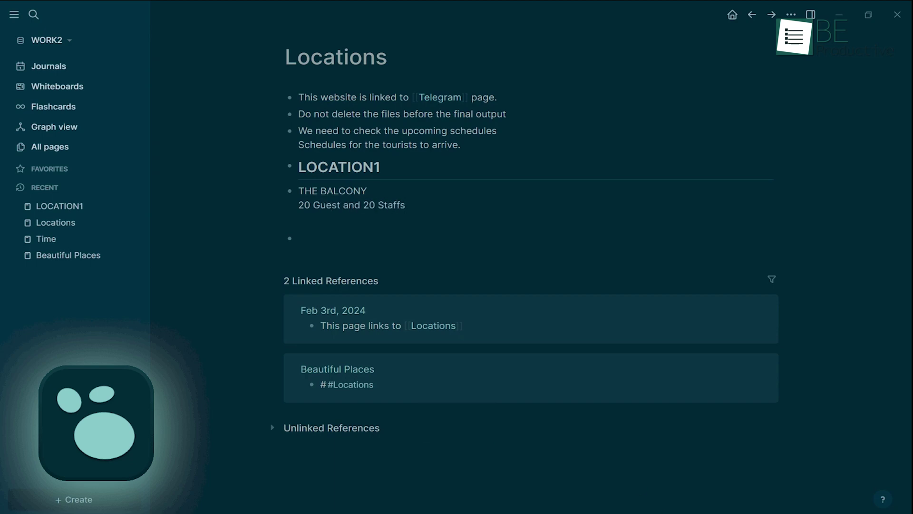
{"action": "key", "text": "shift+Return"}
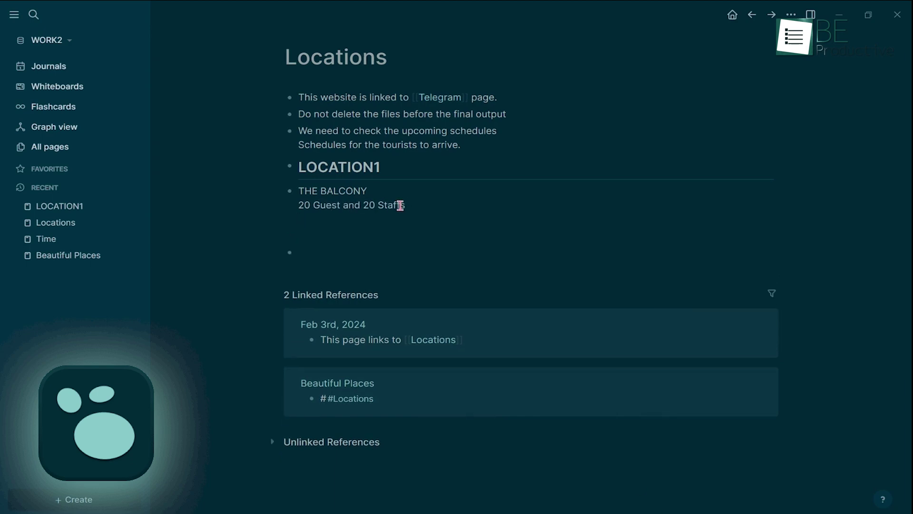
{"action": "type", "text": "jaga"}
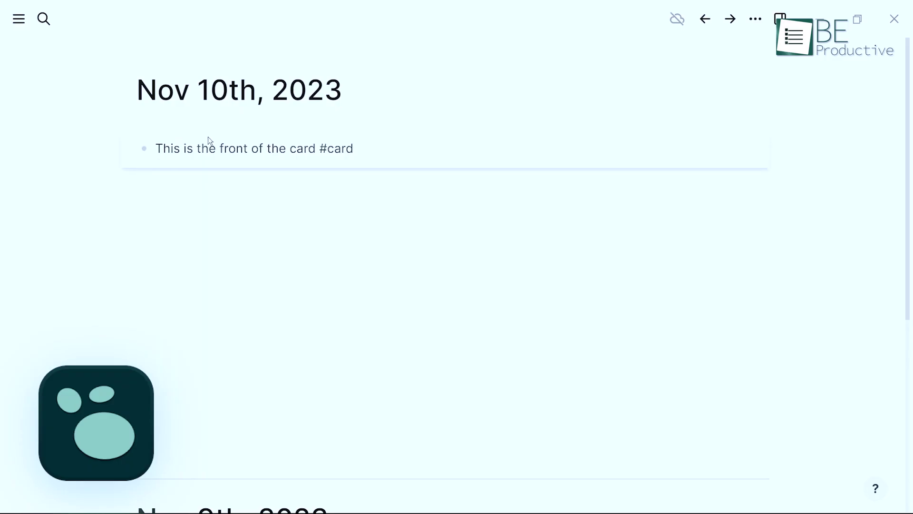
- Nest the answer 'And this is the content on the back... so simple' under the #card block
{"action": "key", "text": "Return"}
{"action": "key", "text": "Tab"}
{"action": "type", "text": "And this is the content on the b"}
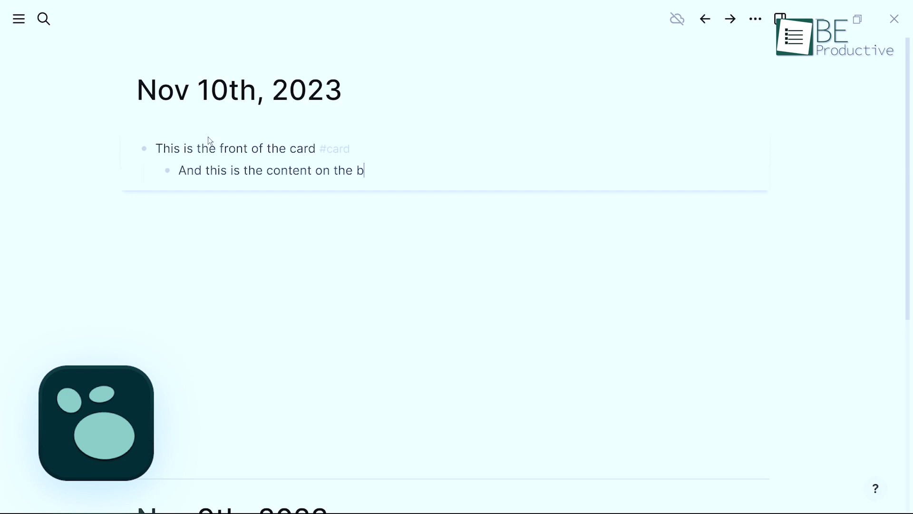
{"action": "type", "text": "ack... so simple"}
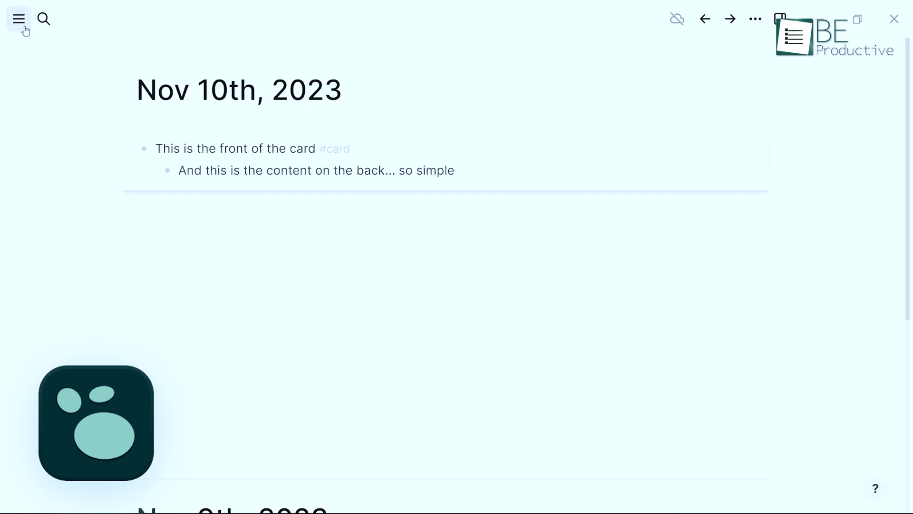
- Start a flashcard review and switch it to the Bird pictures deck
{"action": "left_click", "coordinate": [19, 19]}
{"action": "left_click", "coordinate": [102, 146]}
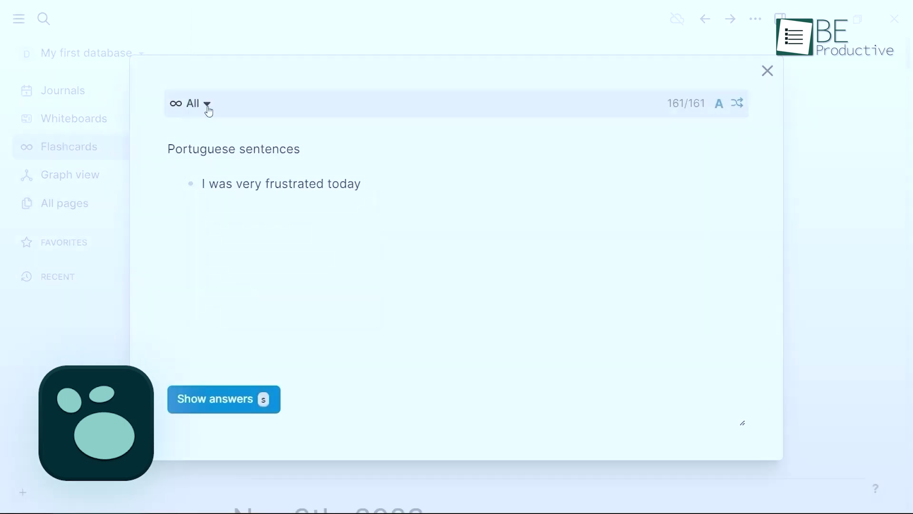
{"action": "left_click", "coordinate": [206, 103]}
{"action": "left_click", "coordinate": [243, 205]}
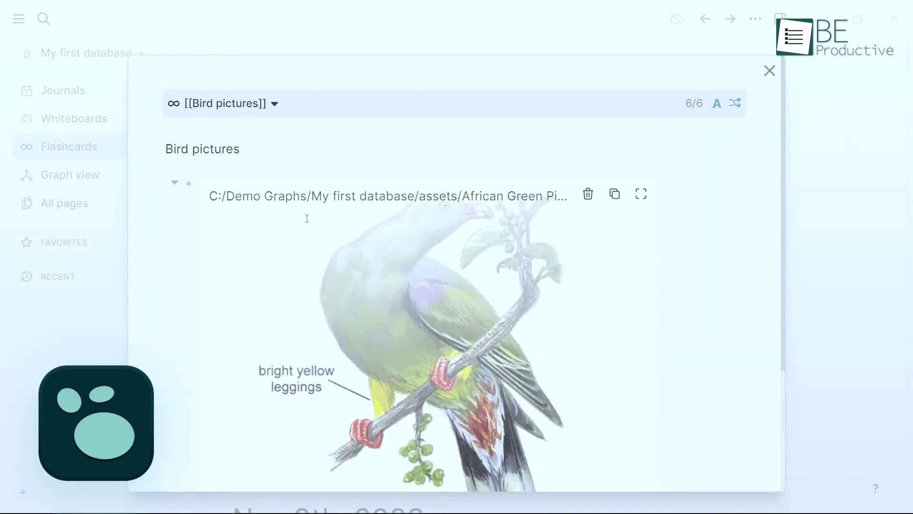
- Drag the Reminders block onto the whiteboard and add a rectangle captioned 'So easy to work with blocks, pages and text boxes'
{"action": "key", "text": "s"}
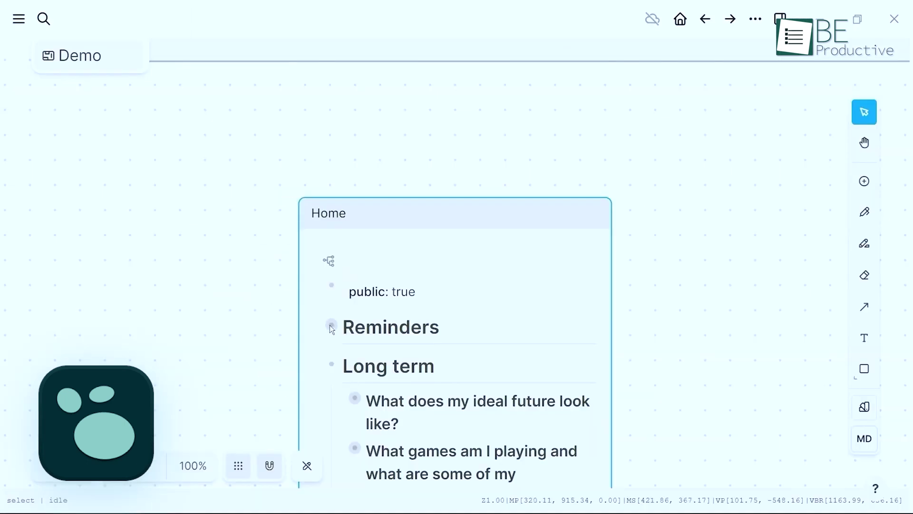
{"action": "left_click_drag", "start_coordinate": [332, 328], "coordinate": [731, 193]}
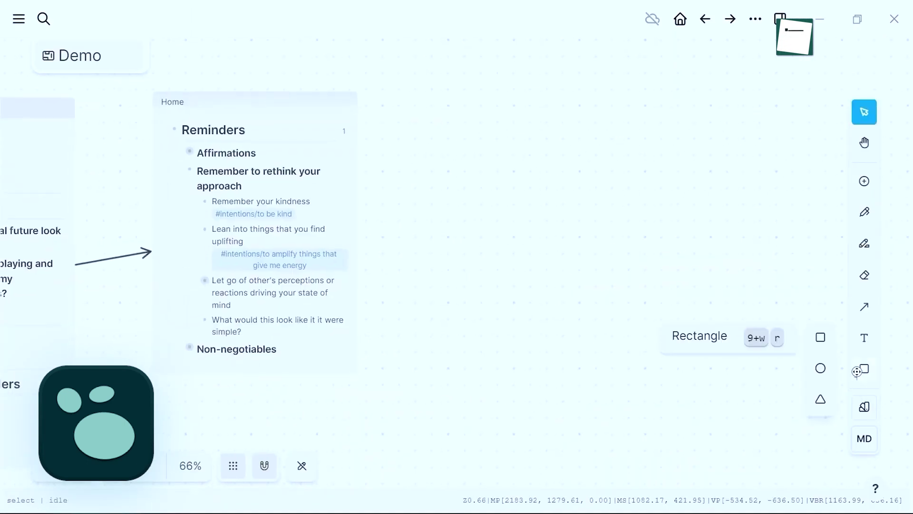
{"action": "left_click", "coordinate": [857, 372]}
{"action": "left_click_drag", "start_coordinate": [367, 102], "coordinate": [532, 193]}
{"action": "type", "text": "So easy to work with blocks, pages and text boxes"}
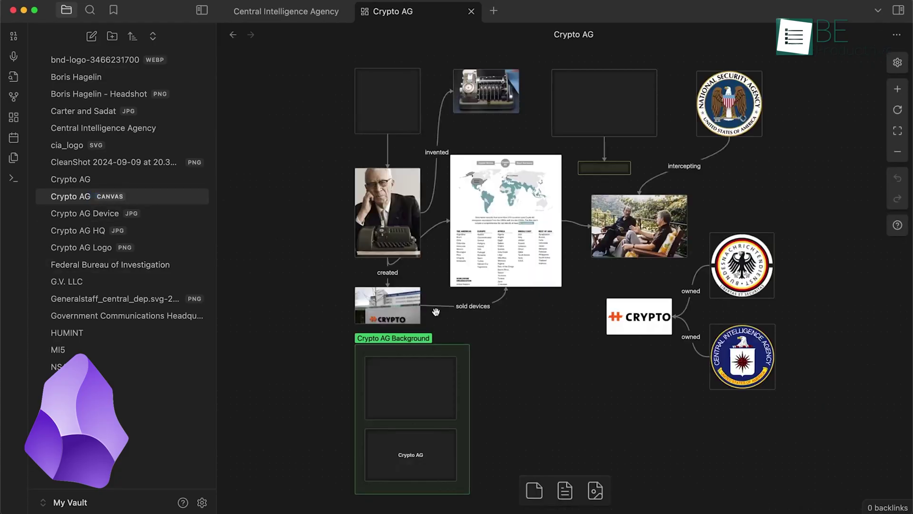
- Add a scratch text card near the Washington Post card, then delete it
{"action": "scroll", "coordinate": [547, 314], "scroll_direction": "up", "scroll_amount": 5}
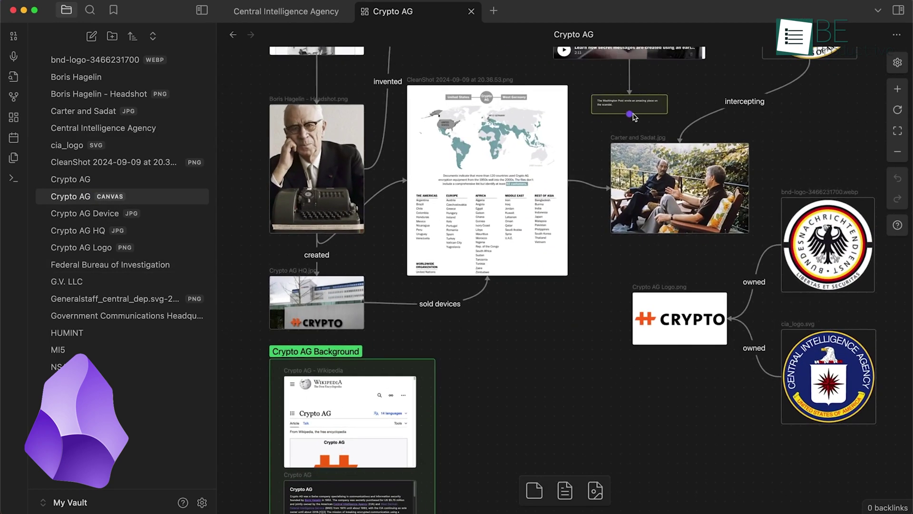
{"action": "left_click", "coordinate": [633, 111]}
{"action": "scroll", "coordinate": [634, 113], "scroll_direction": "up", "scroll_amount": 5}
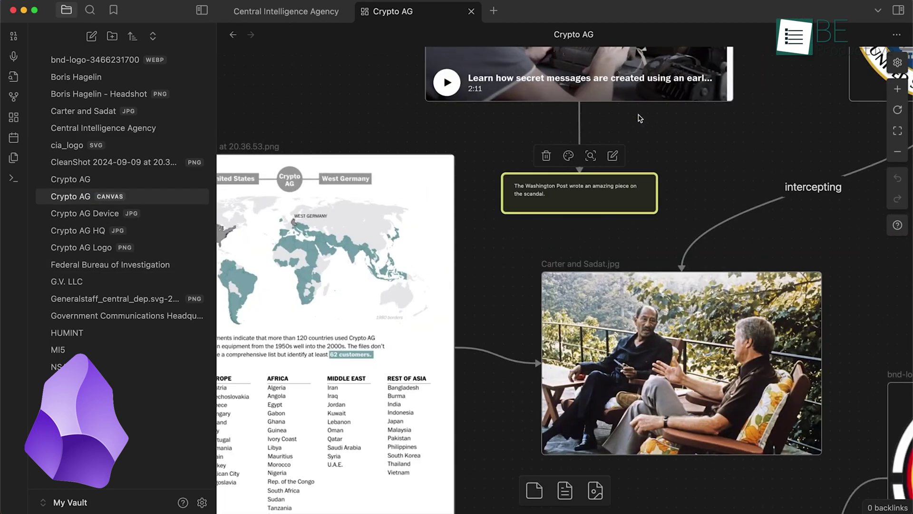
{"action": "right_click", "coordinate": [724, 153]}
{"action": "left_click", "coordinate": [742, 158]}
{"action": "type", "text": "sewfijwefoi"}
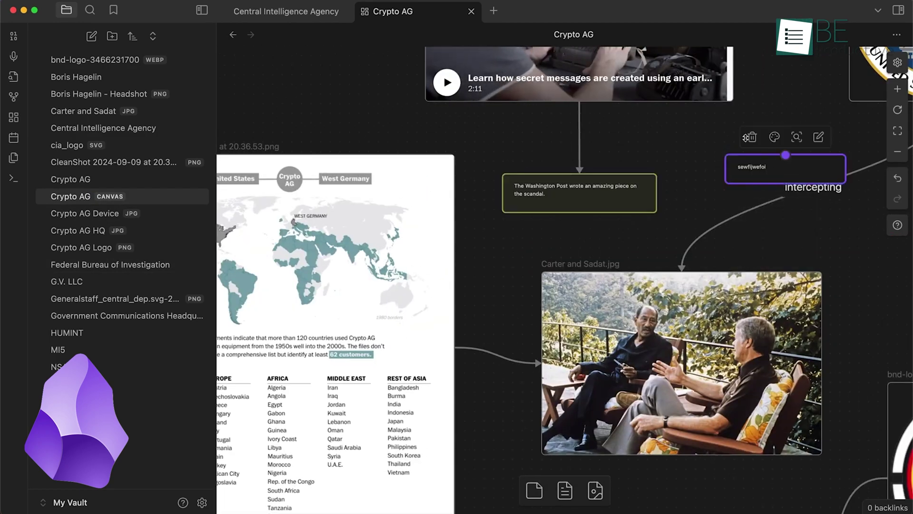
{"action": "left_click", "coordinate": [751, 137]}
- Add the Federal Bureau of Investigation vault note as a canvas card
{"action": "right_click", "coordinate": [714, 147]}
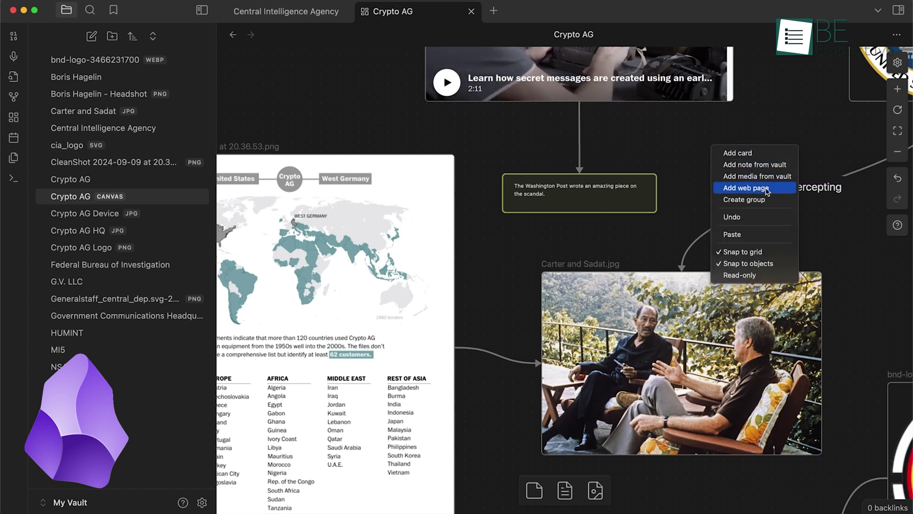
{"action": "left_click", "coordinate": [755, 165]}
{"action": "key", "text": "Return"}
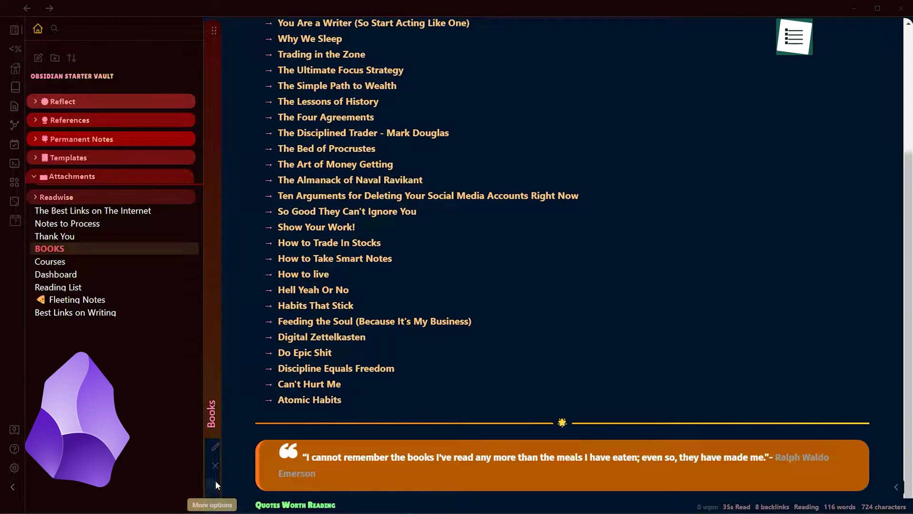
- Open the Books note's local graph and switch the Books note to source mode
{"action": "right_click", "coordinate": [215, 481]}
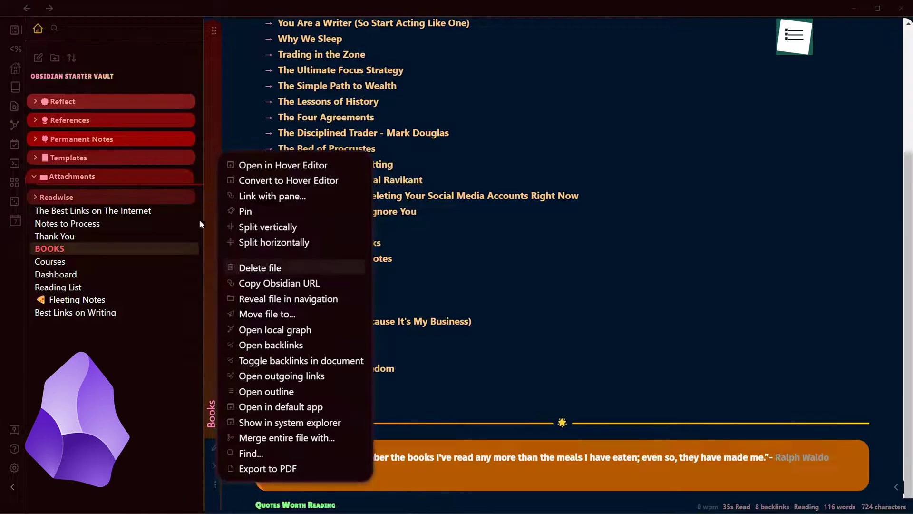
{"action": "left_click", "coordinate": [248, 333]}
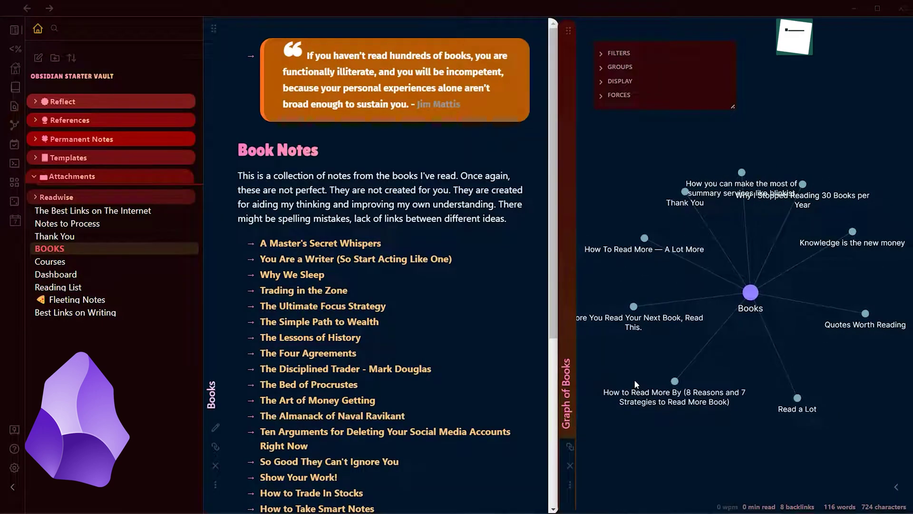
{"action": "left_click_drag", "start_coordinate": [305, 291], "coordinate": [683, 243]}
{"action": "scroll", "coordinate": [314, 310], "scroll_direction": "down", "scroll_amount": 1}
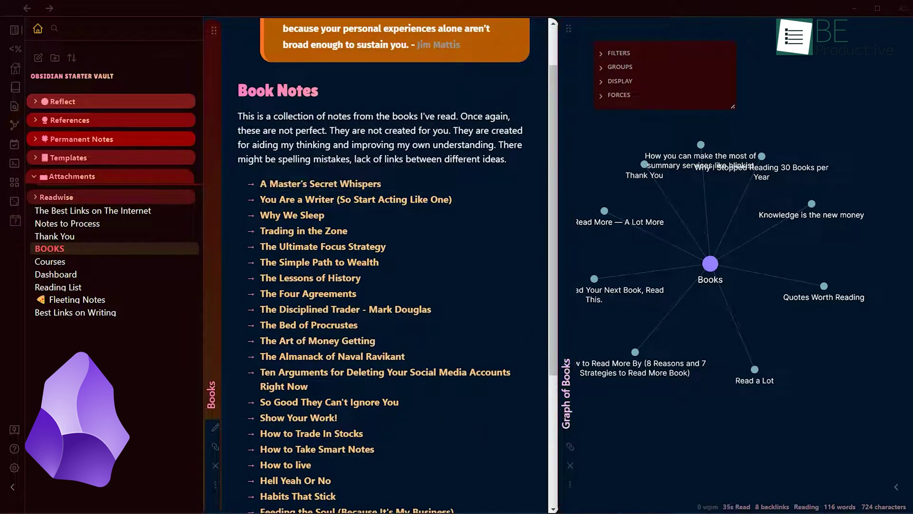
{"action": "key", "text": "ctrl+e"}
{"action": "key", "text": "ctrl+e"}
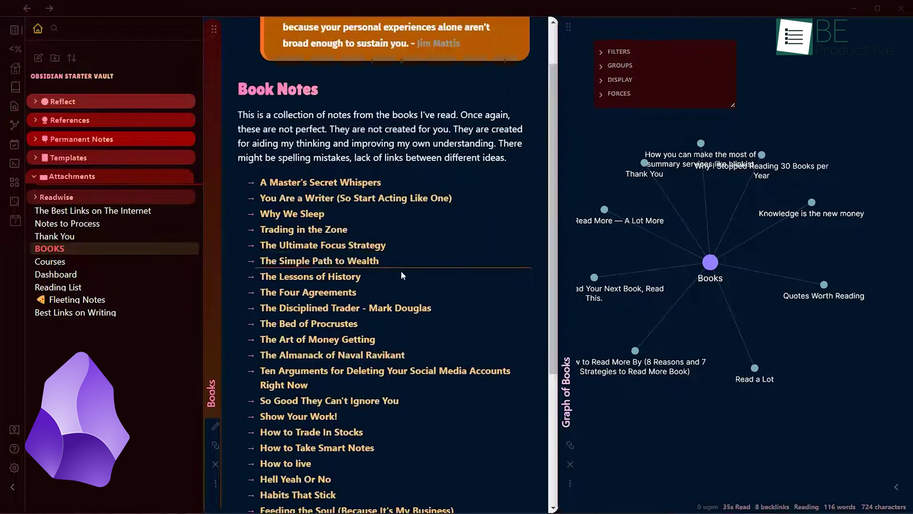
- Dock the Graph of Books pane in the right sidebar
{"action": "left_click", "coordinate": [864, 452]}
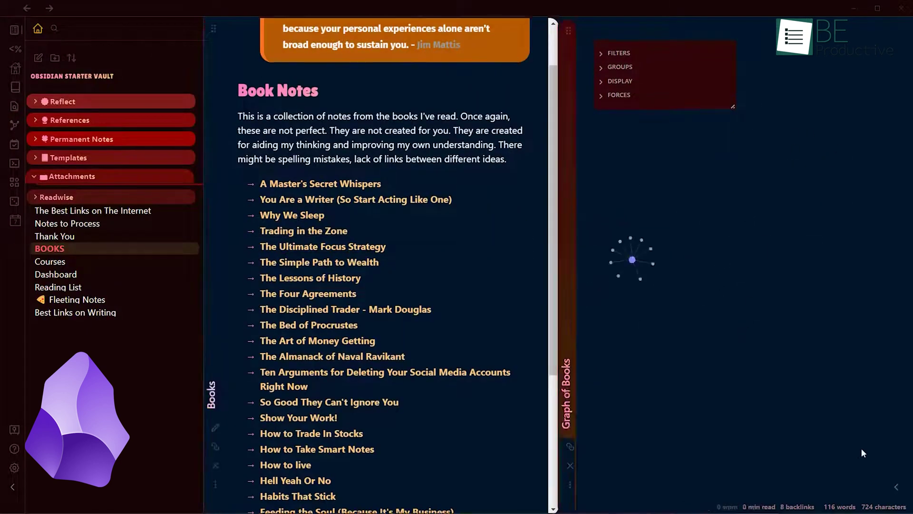
{"action": "left_click", "coordinate": [901, 487]}
{"action": "left_click_drag", "start_coordinate": [479, 30], "coordinate": [818, 280]}
{"action": "left_click", "coordinate": [764, 28]}
{"action": "left_click_drag", "start_coordinate": [764, 27], "coordinate": [792, 329]}
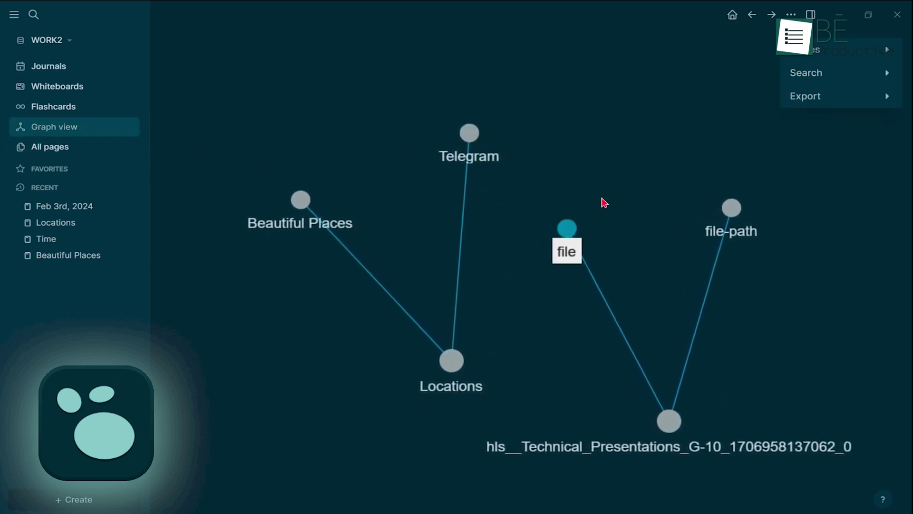
{"action": "left_click_drag", "start_coordinate": [449, 350], "coordinate": [375, 92]}
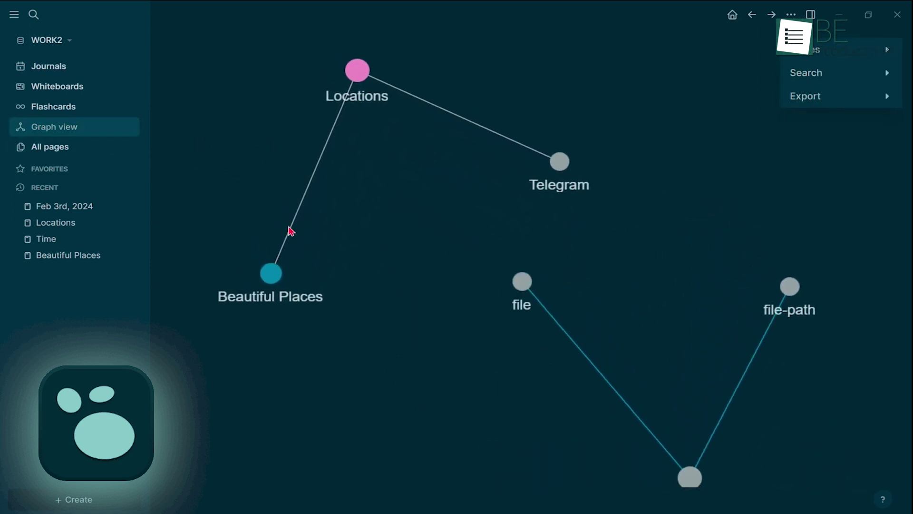
{"action": "left_click", "coordinate": [97, 206]}
{"action": "left_click", "coordinate": [75, 226]}
{"action": "left_click", "coordinate": [65, 239]}
{"action": "left_click", "coordinate": [62, 257]}
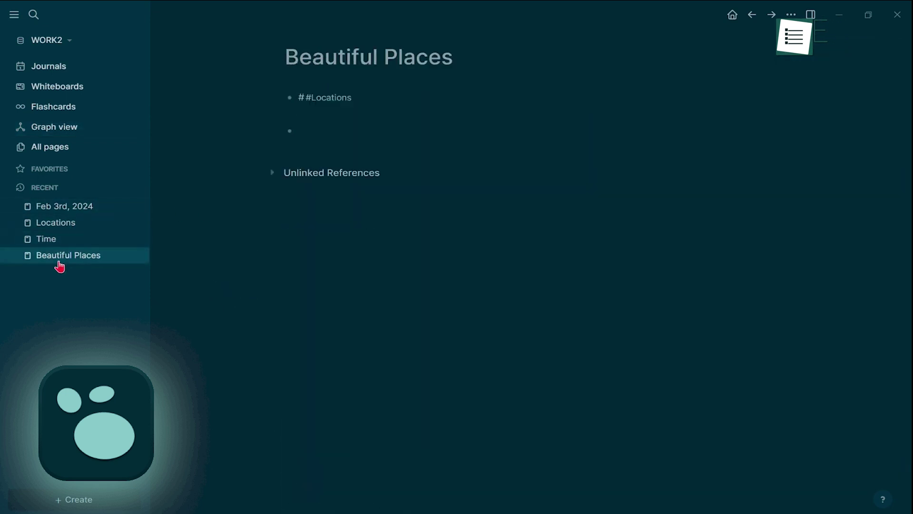
{"action": "left_click", "coordinate": [56, 128]}
{"action": "left_click_drag", "start_coordinate": [551, 227], "coordinate": [590, 181]}
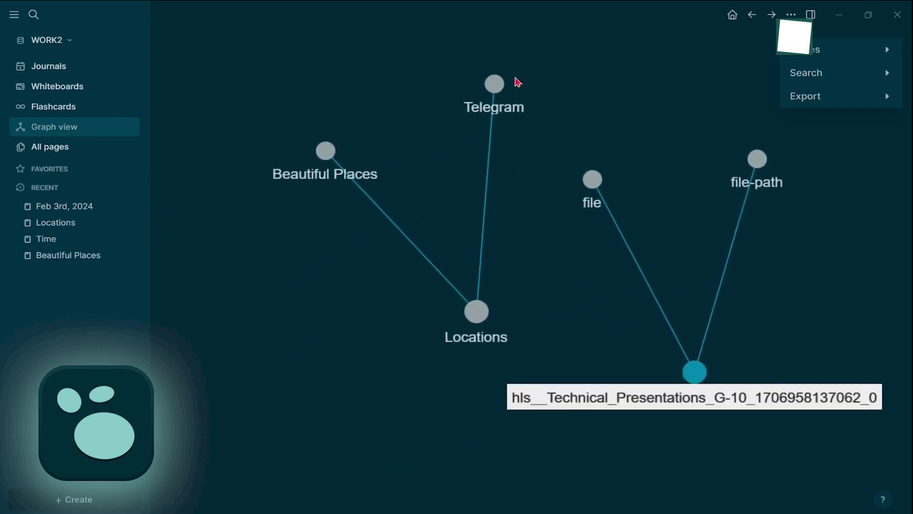
{"action": "left_click_drag", "start_coordinate": [696, 373], "coordinate": [654, 267]}
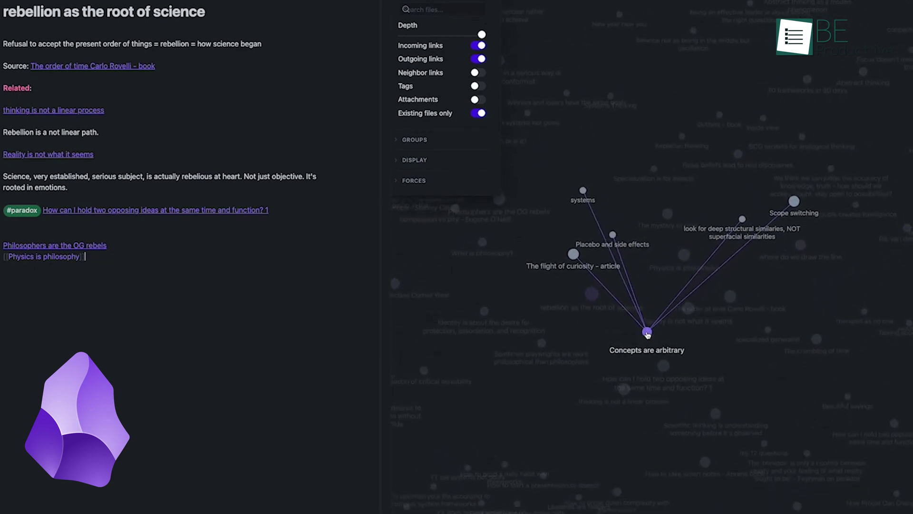
- Drag the 'Concepts are arbitrary' and 'deep structural similarities' nodes to rearrange the graph
{"action": "left_click_drag", "start_coordinate": [648, 334], "coordinate": [666, 403]}
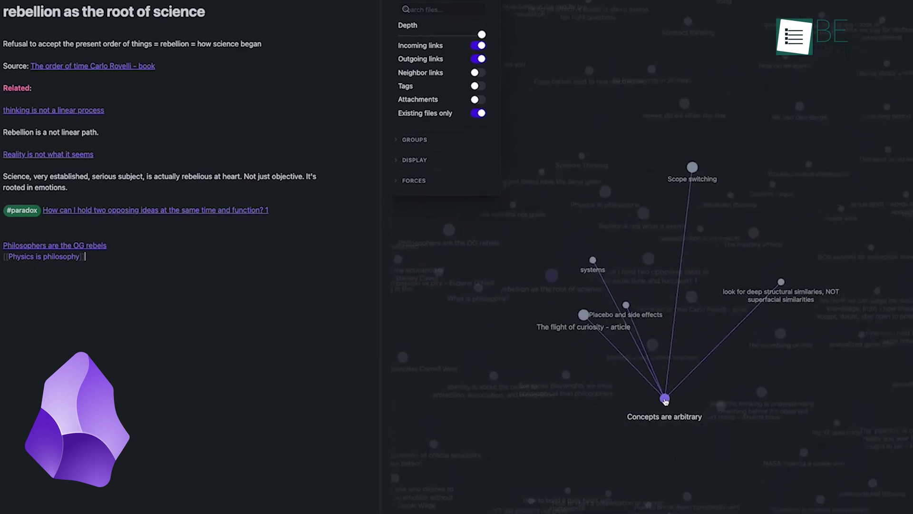
{"action": "left_click_drag", "start_coordinate": [759, 268], "coordinate": [640, 326]}
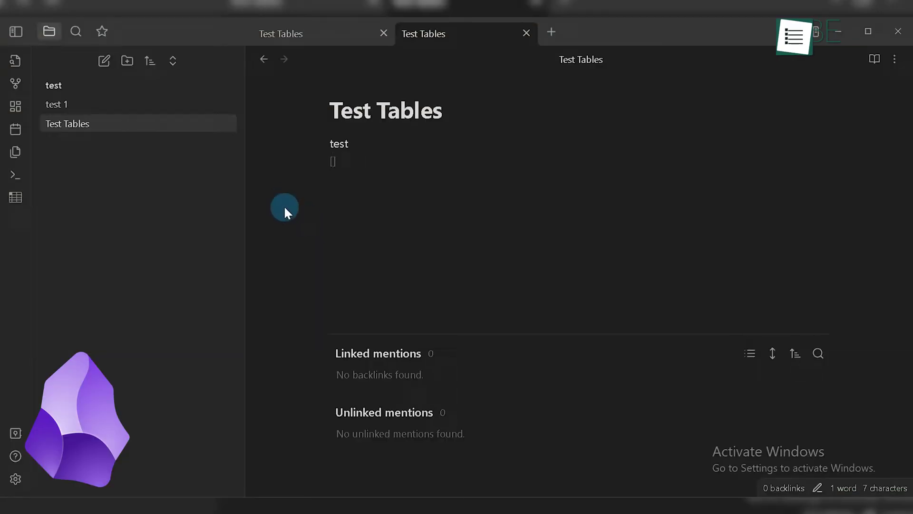
- Insert a [[test 1]] link in Test Tables, follow it, and return through the backlink
{"action": "type", "text": "[["}
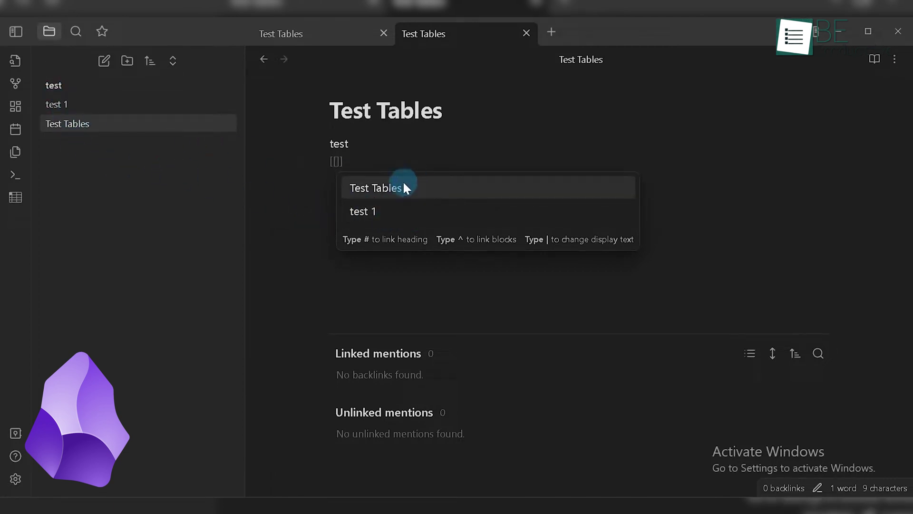
{"action": "left_click", "coordinate": [446, 209]}
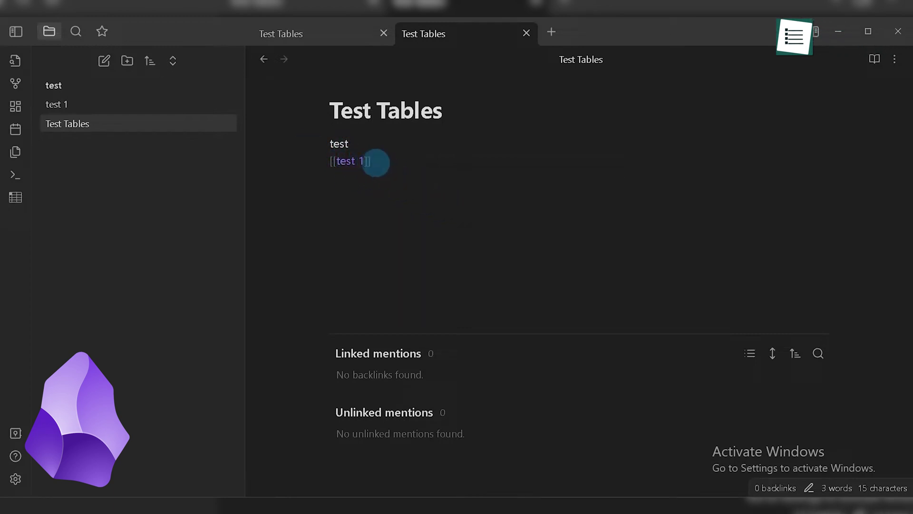
{"action": "left_click", "coordinate": [352, 162]}
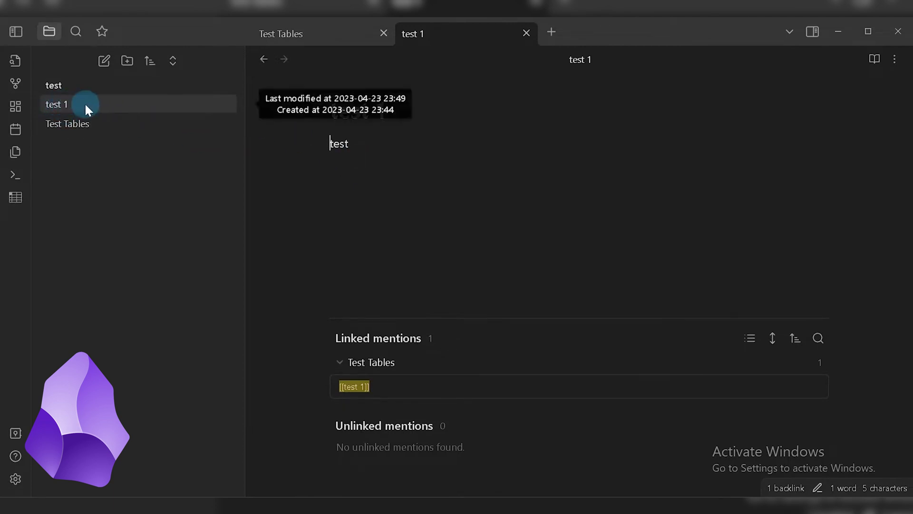
{"action": "left_click", "coordinate": [370, 389]}
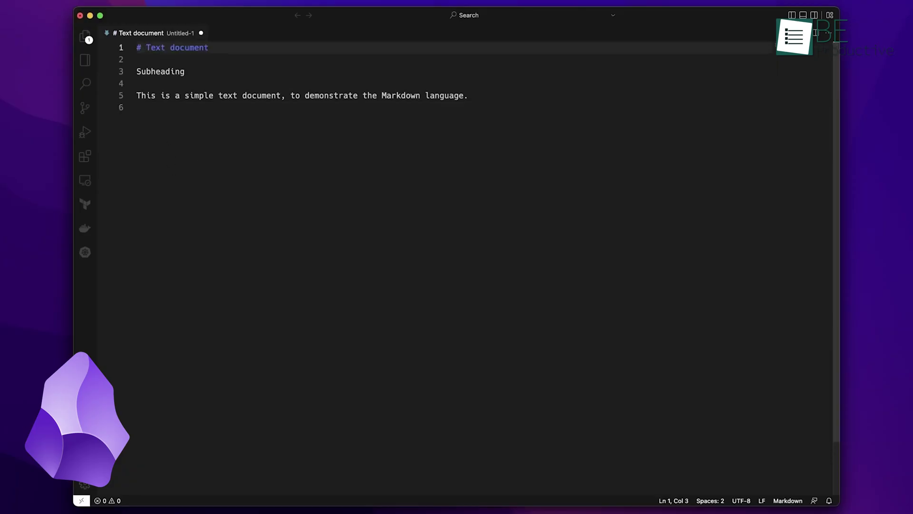
- Bold 'simple text' and add a 'Markdown is:' list of cool, simple and easy
{"action": "key", "text": "Down"}
{"action": "key", "text": "Down"}
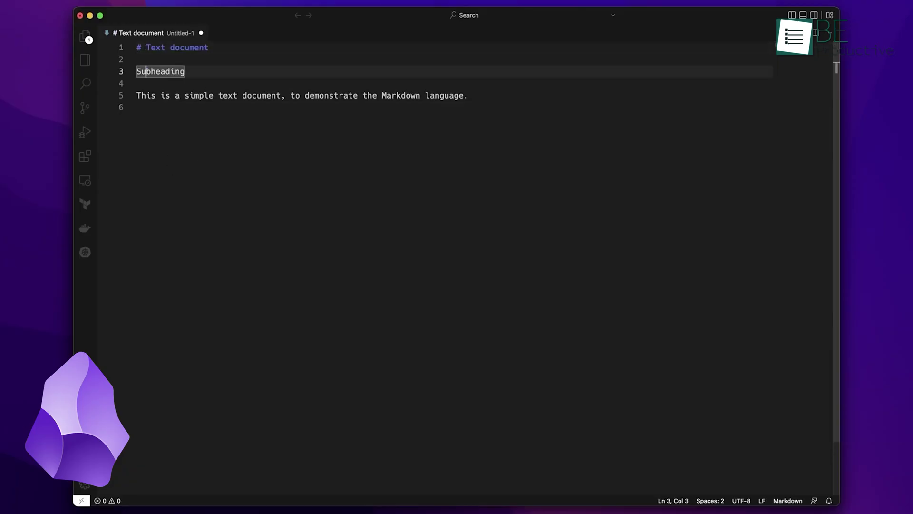
{"action": "type", "text": "**"}
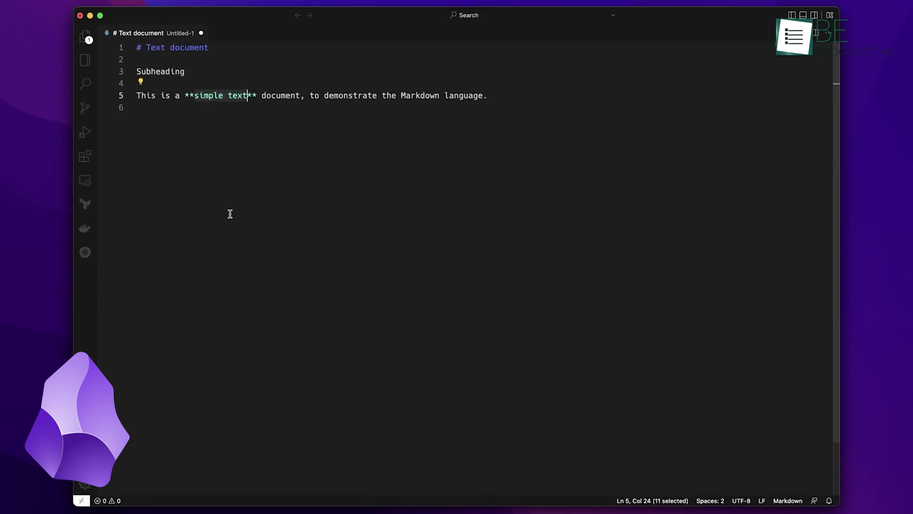
{"action": "left_click", "coordinate": [336, 200]}
{"action": "type", "text": "Markdown is: - cool - simple - easy -"}
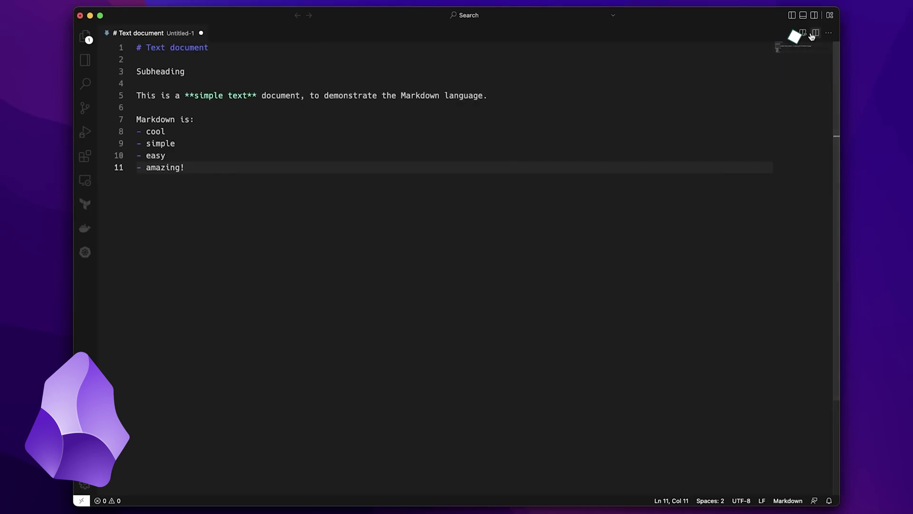
- Show a rendered preview beside the Markdown source and start a new paragraph
{"action": "left_click", "coordinate": [812, 35]}
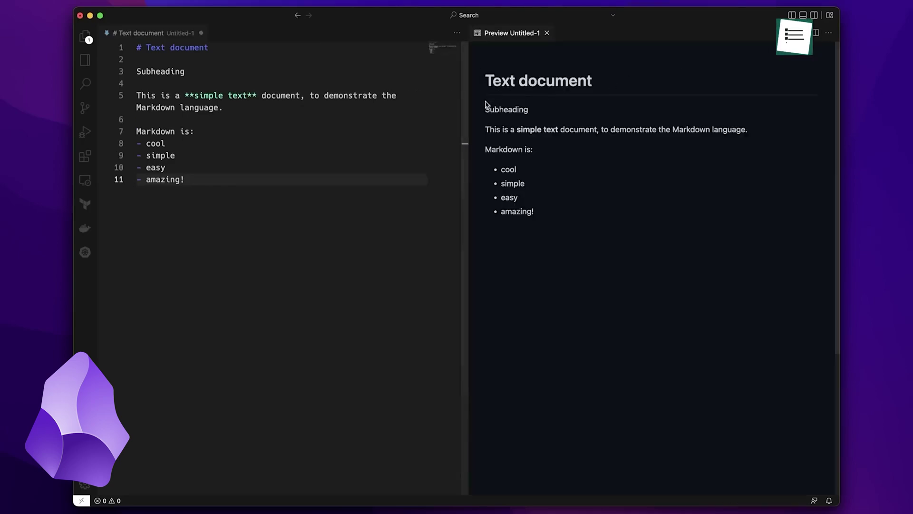
{"action": "left_click_drag", "start_coordinate": [524, 89], "coordinate": [555, 192]}
{"action": "left_click", "coordinate": [553, 228]}
{"action": "left_click", "coordinate": [305, 174]}
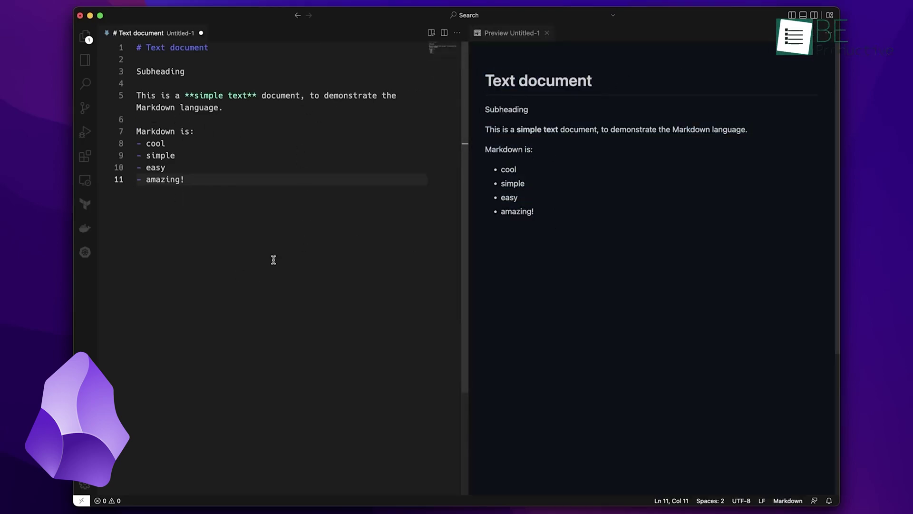
{"action": "key", "text": "Return"}
{"action": "key", "text": "Return"}
{"action": "key", "text": "Return"}
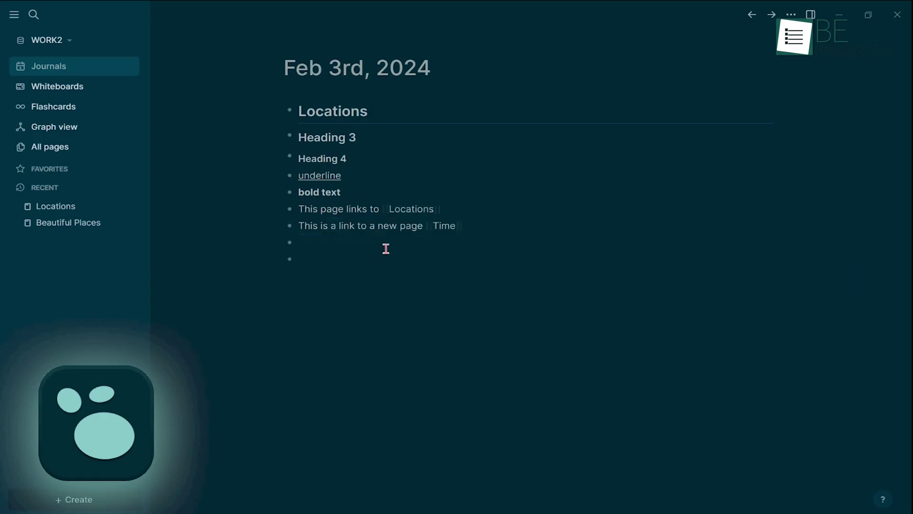
{"action": "left_click", "coordinate": [79, 214]}
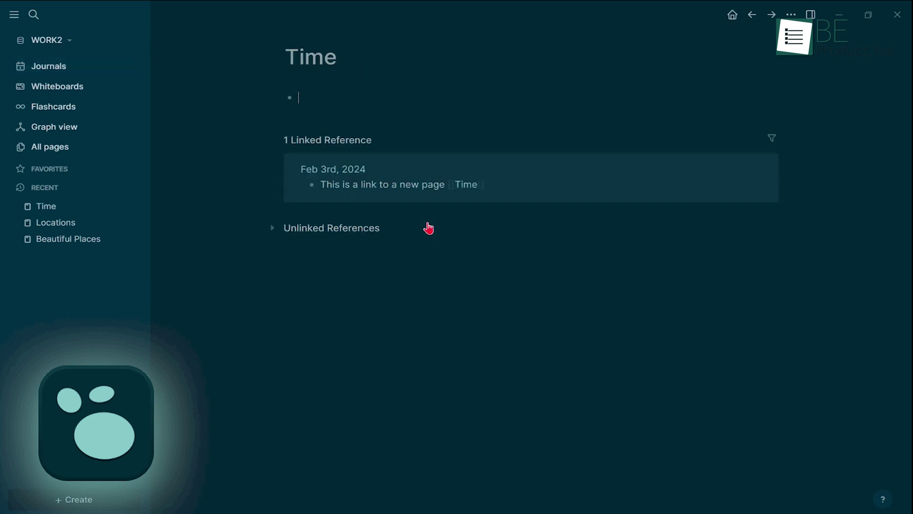
- On the Locations page, list THE BALCONY with 20 Guest and 20 Staffs under LOCATION1
{"action": "left_click", "coordinate": [429, 228]}
{"action": "left_click", "coordinate": [83, 220]}
{"action": "left_click", "coordinate": [291, 158]}
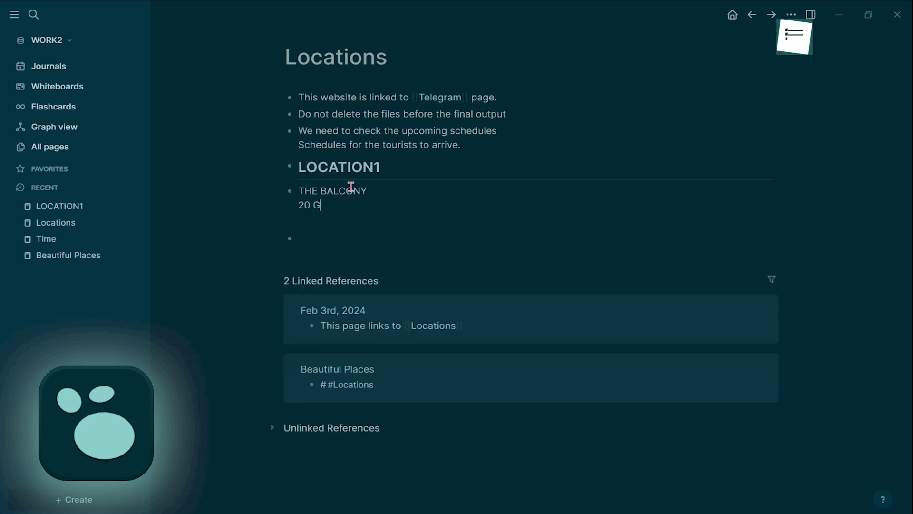
{"action": "type", "text": "uest and 20 Staffs"}
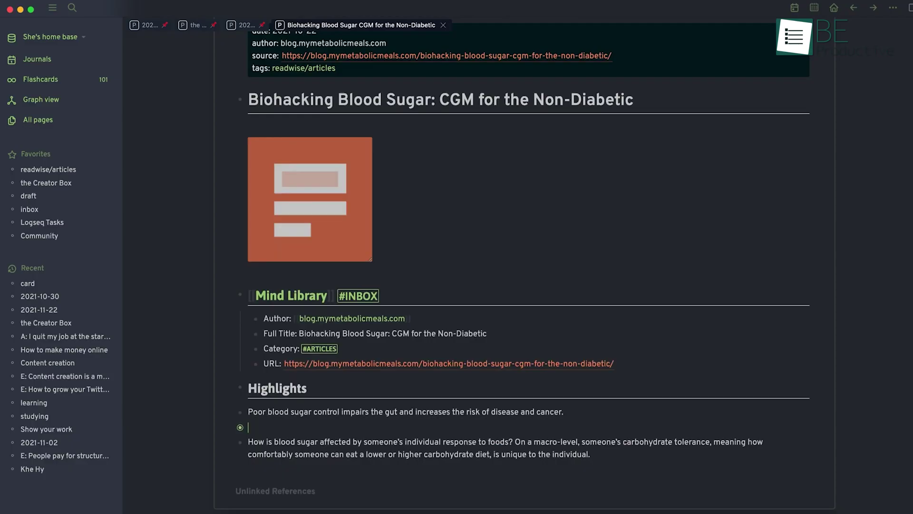
- Nest the question 'What are the impact of poor blood sugar control?' under the highlight
{"action": "key", "text": "Return"}
{"action": "key", "text": "Tab"}
{"action": "type", "text": "What are the impact of poor blood sugar control? #card #flashcard"}
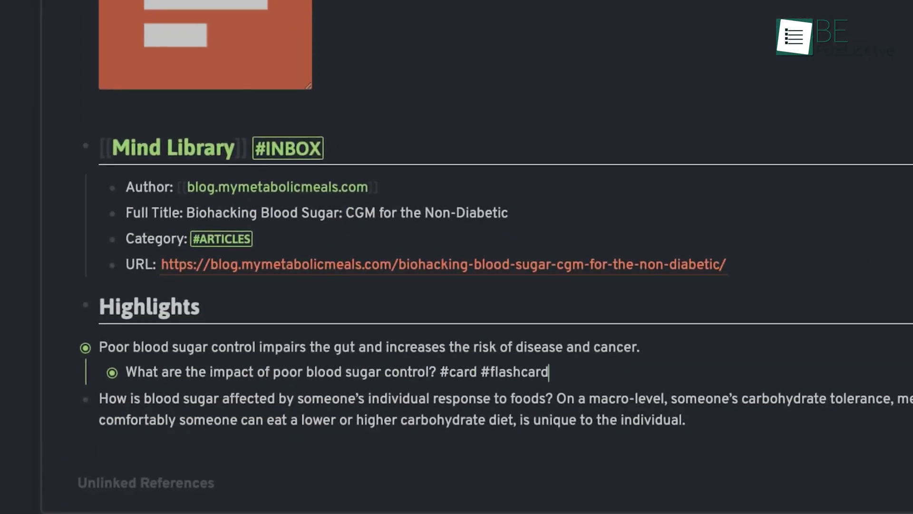
- Add a nested answer block beneath the tagged blood-sugar question
{"action": "key", "text": "Return"}
{"action": "key", "text": "Tab"}
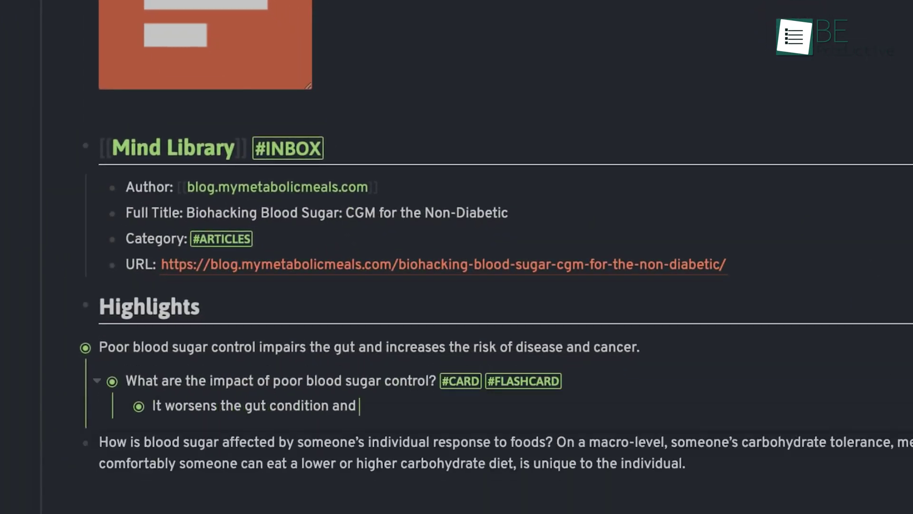
{"action": "left_click", "coordinate": [685, 463]}
- Turn 'carbohydrate tolerance' into a cloze deletion with /cloze
{"action": "left_click_drag", "start_coordinate": [682, 442], "coordinate": [886, 442]}
{"action": "type", "text": "/cl"}
{"action": "key", "text": "Return"}
{"action": "key", "text": "Escape"}
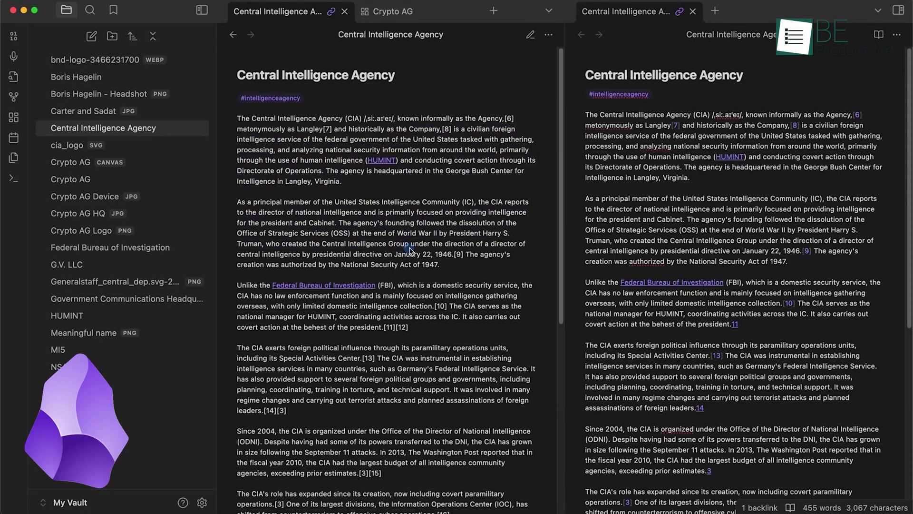
- Delete then restore a passage, add and remove a #Heading line, and close the split
{"action": "left_click_drag", "start_coordinate": [741, 230], "coordinate": [691, 146]}
{"action": "key", "text": "BackSpace"}
{"action": "key", "text": "super+z"}
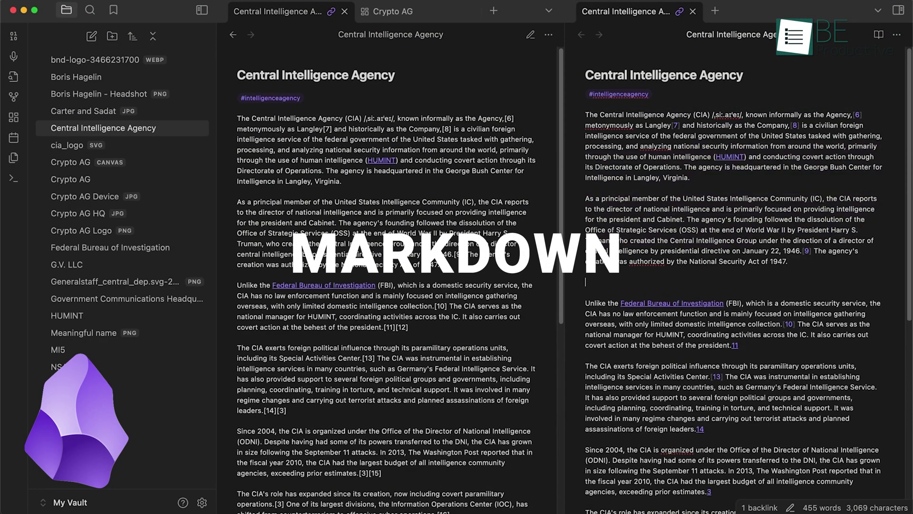
{"action": "key", "text": "Return"}
{"action": "key", "text": "Return"}
{"action": "type", "text": "#Heading"}
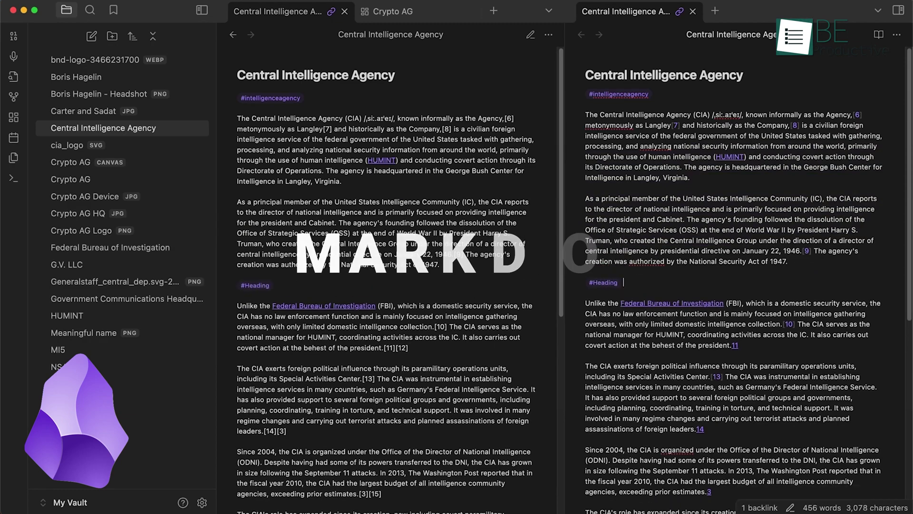
{"action": "key", "text": "BackSpace"}
{"action": "key", "text": "BackSpace"}
{"action": "key", "text": "BackSpace"}
{"action": "key", "text": "BackSpace"}
{"action": "key", "text": "BackSpace"}
{"action": "key", "text": "BackSpace"}
{"action": "key", "text": "BackSpace"}
{"action": "key", "text": "BackSpace"}
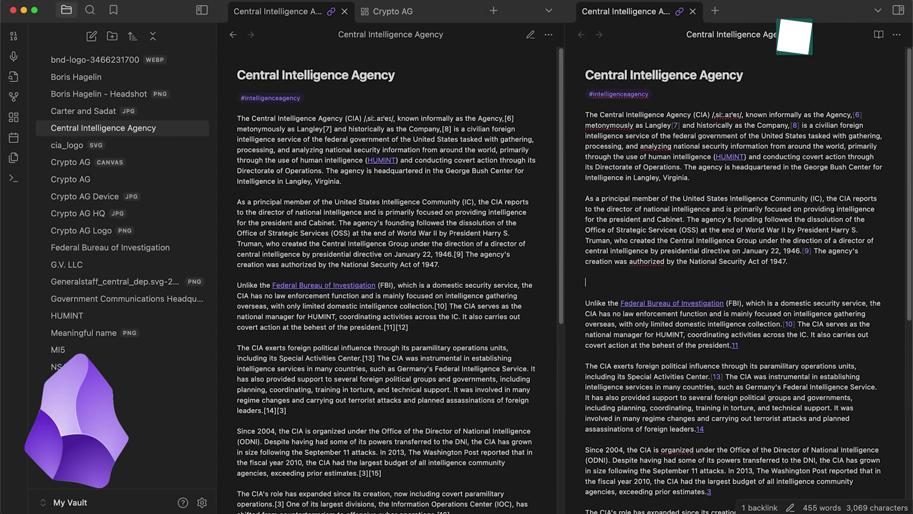
{"action": "key", "text": "super+w"}
- Reopen the split, insert a [[NoteStar]] link, and open the graph view
{"action": "left_click", "coordinate": [882, 37], "text": "super"}
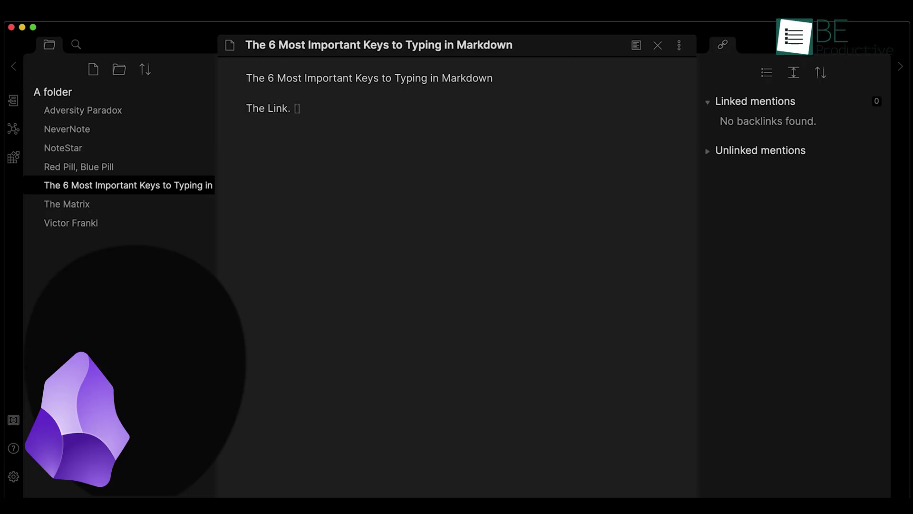
{"action": "type", "text": "["}
{"action": "type", "text": "not"}
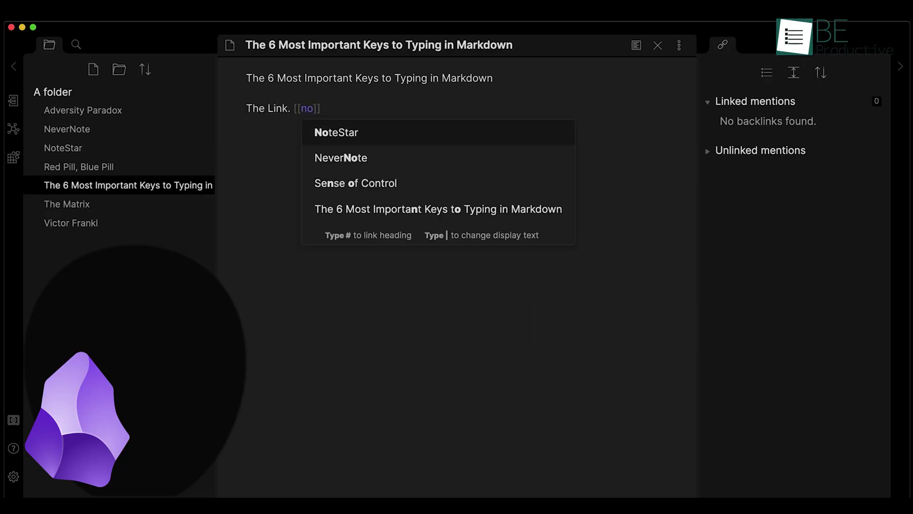
{"action": "key", "text": "Return"}
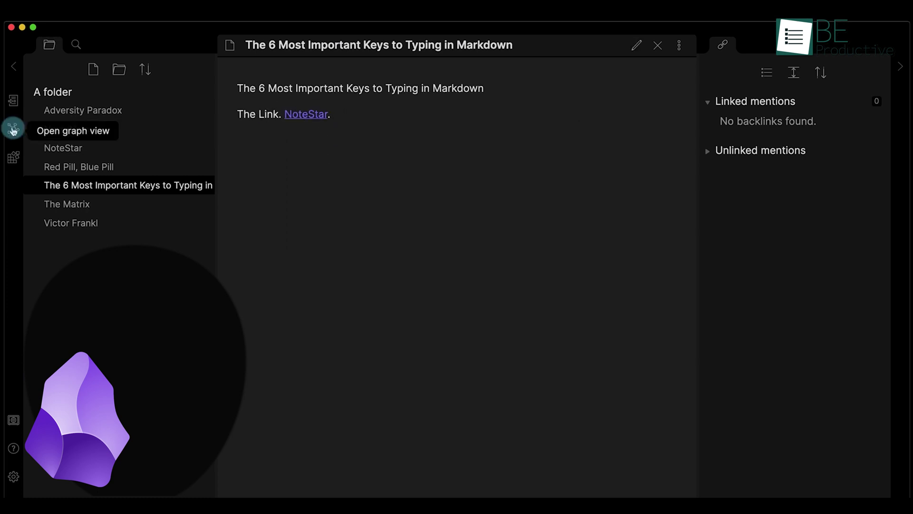
{"action": "left_click", "coordinate": [13, 128]}
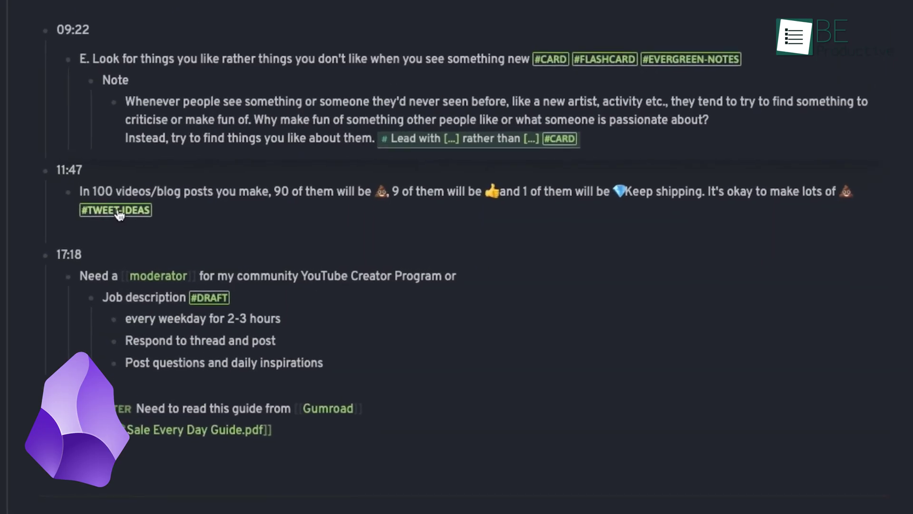
- Schedule the LATER task TEST for 2021-11-22 in the journal
{"action": "left_click", "coordinate": [118, 210]}
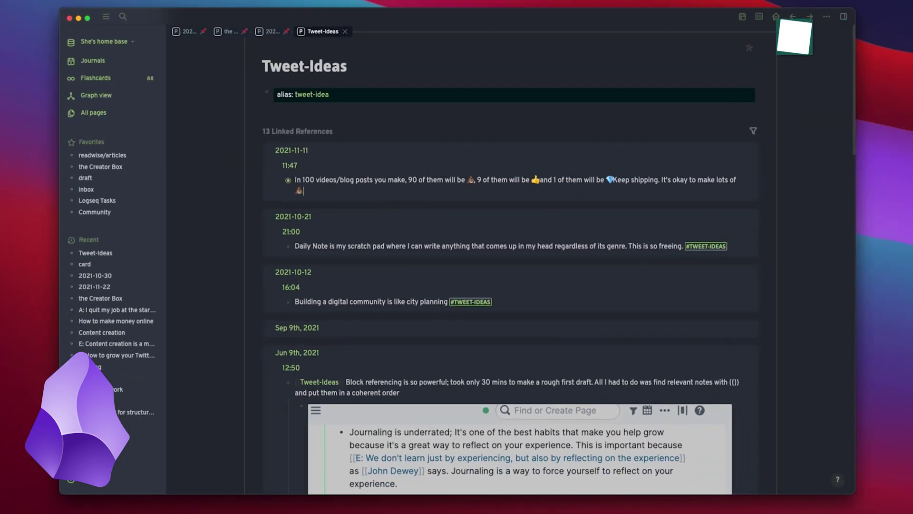
{"action": "left_click", "coordinate": [201, 162]}
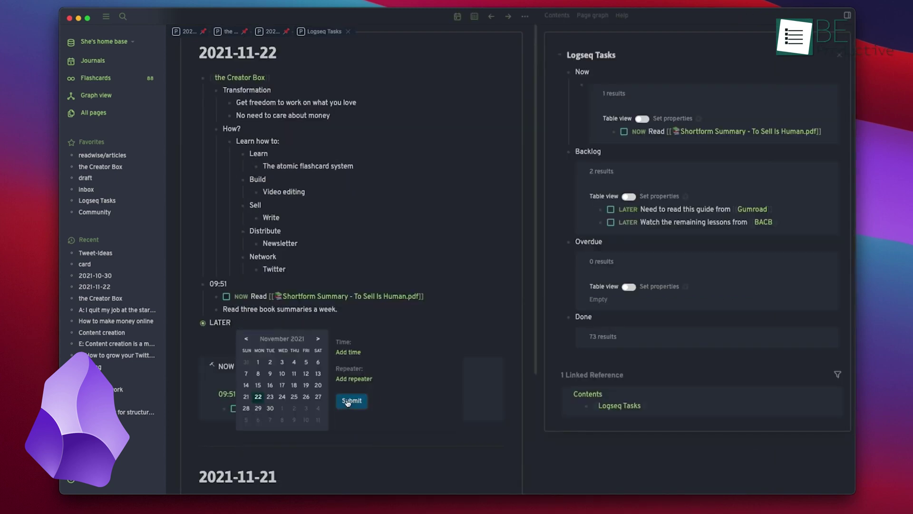
{"action": "left_click", "coordinate": [351, 401]}
- Embed the 'Linking to blocks' block using /embed and Block Embed
{"action": "type", "text": "TEST"}
{"action": "type", "text": " /prio"}
{"action": "key", "text": "Return"}
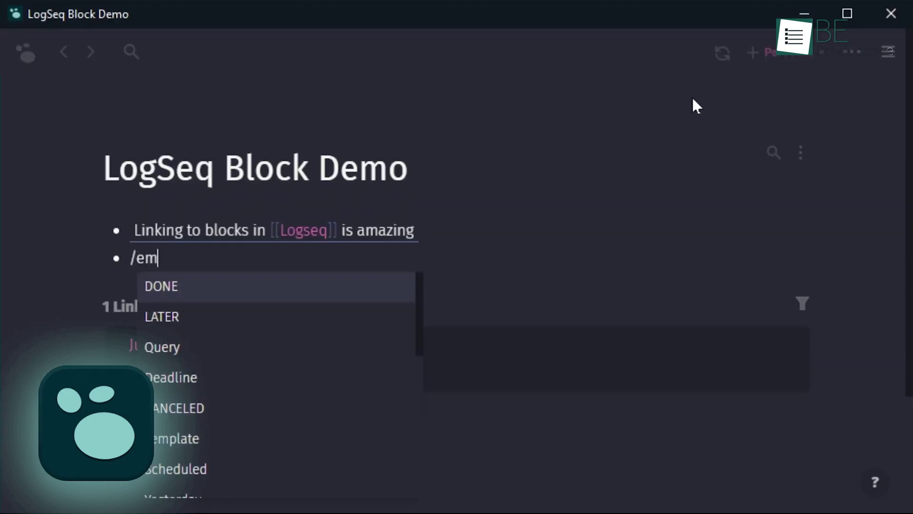
{"action": "type", "text": "bed"}
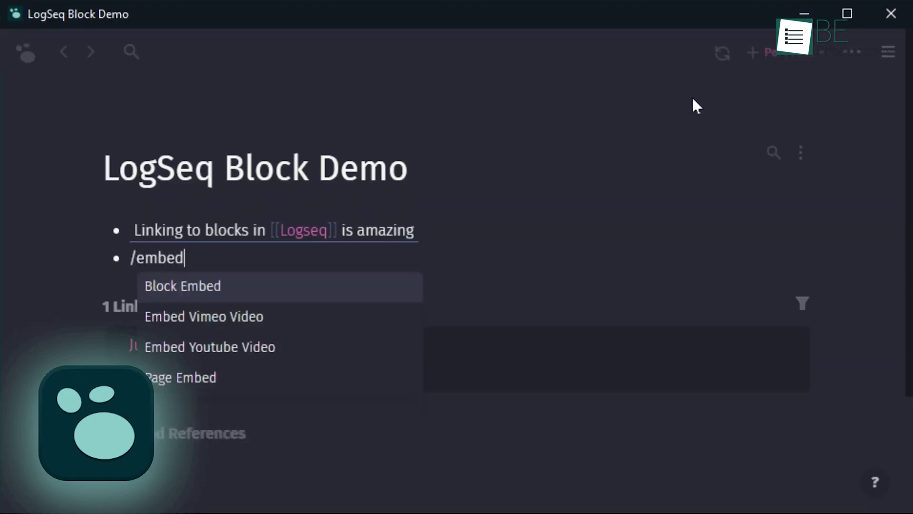
{"action": "key", "text": "Return"}
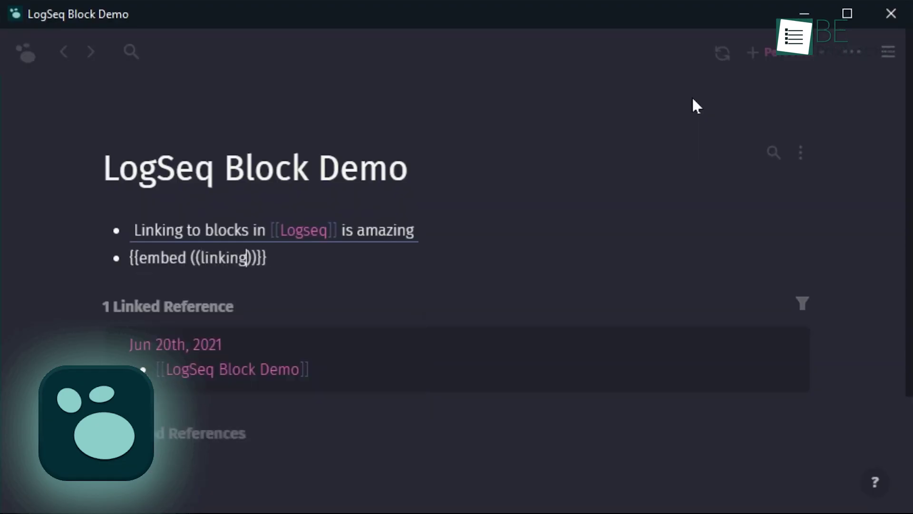
{"action": "type", "text": "to"}
{"action": "key", "text": "Return"}
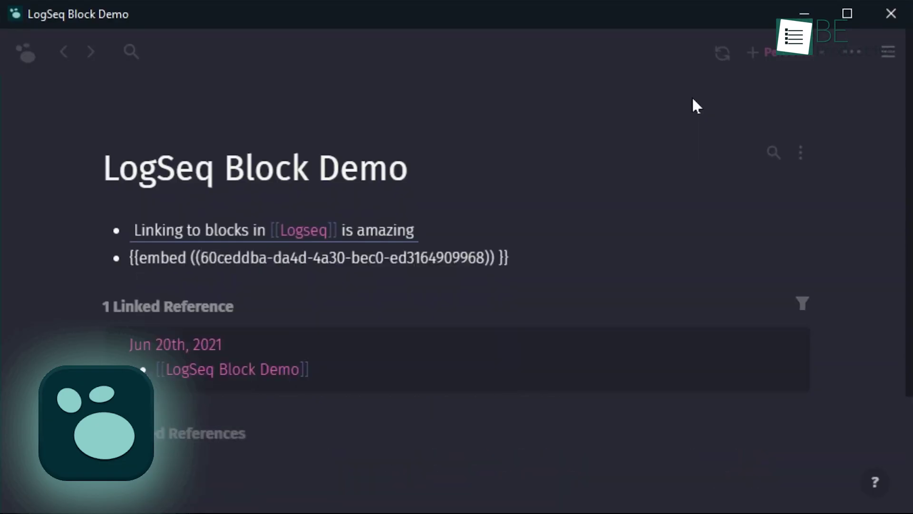
- Add a child line 'And can even edit' inside the embedded block
{"action": "key", "text": "Return"}
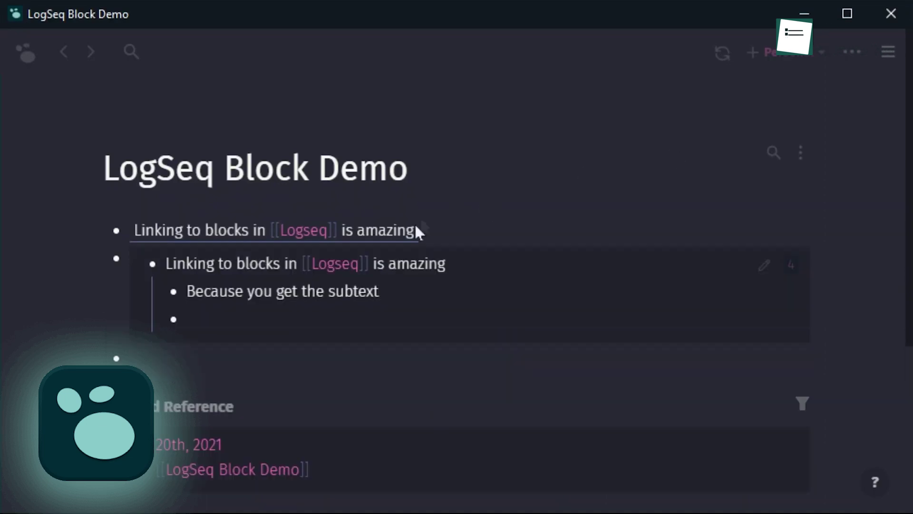
{"action": "left_click", "coordinate": [187, 318]}
{"action": "type", "text": "And"}
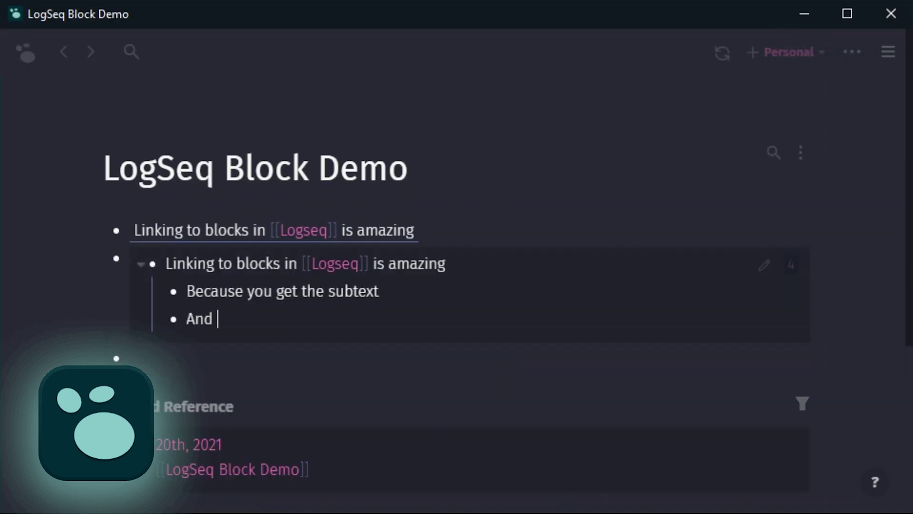
{"action": "type", "text": " can even edit directly"}
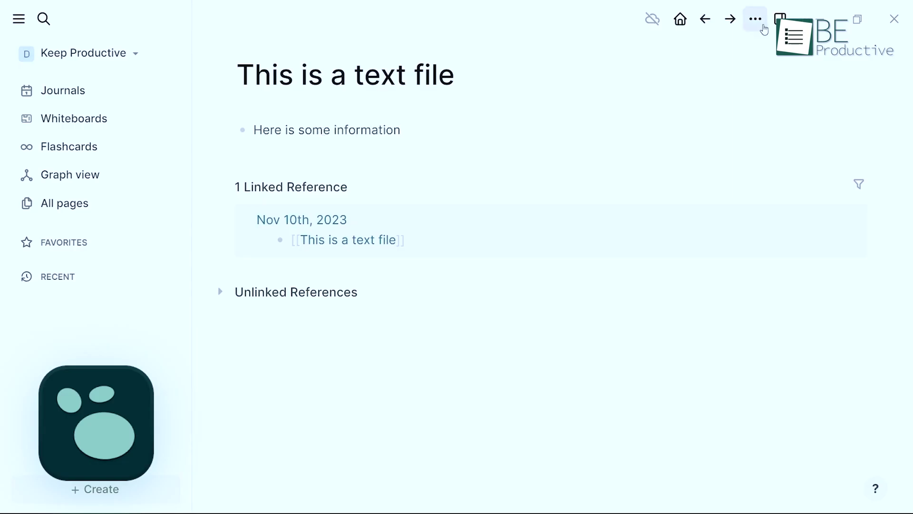
- Add a '# Markdown heading 1' heading and a 'This is bold' line with bold formatting
{"action": "left_click", "coordinate": [754, 19]}
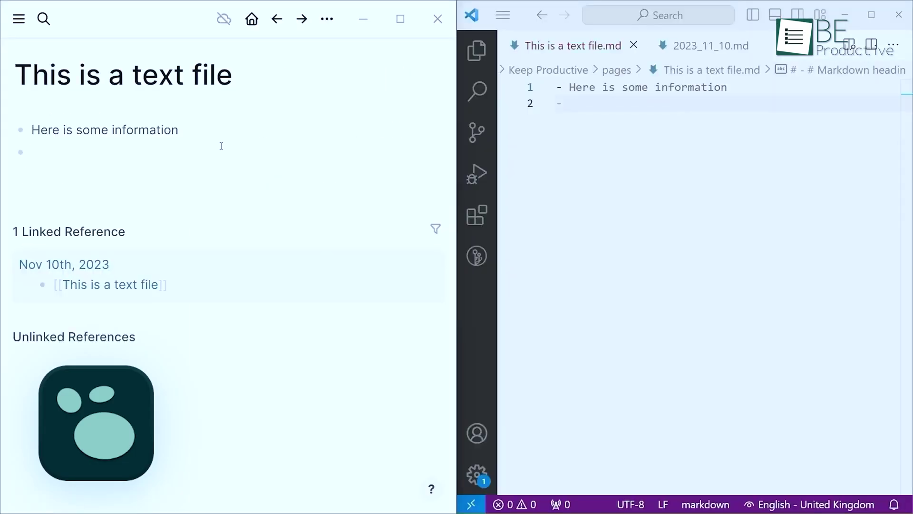
{"action": "type", "text": "# "}
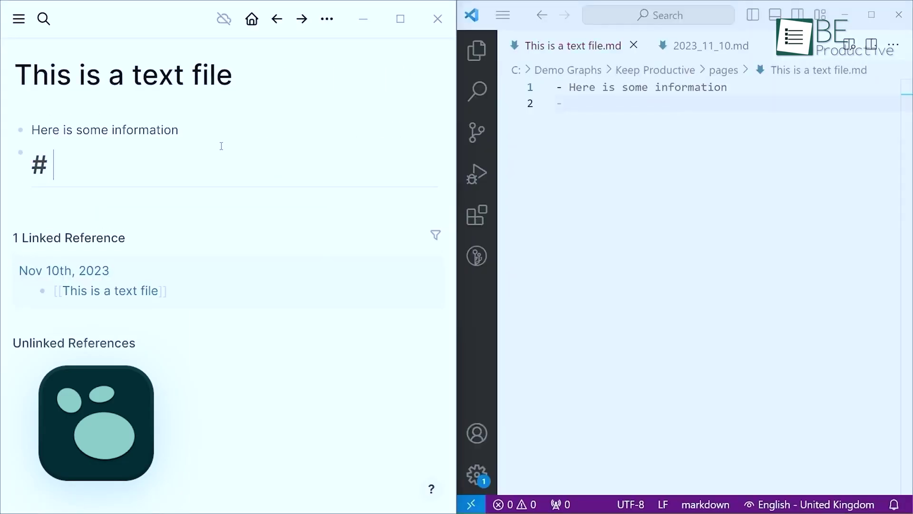
{"action": "type", "text": "Markdown heading 1"}
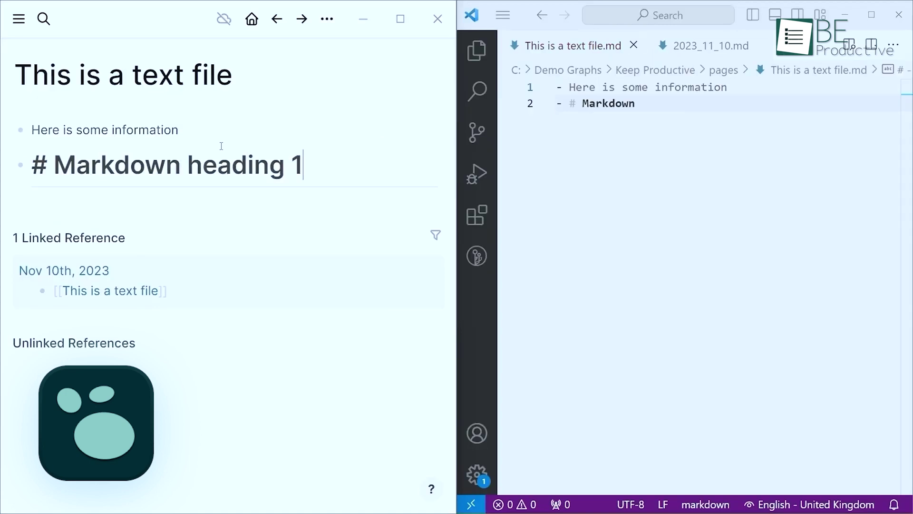
{"action": "key", "text": "Return"}
{"action": "type", "text": "This is bold"}
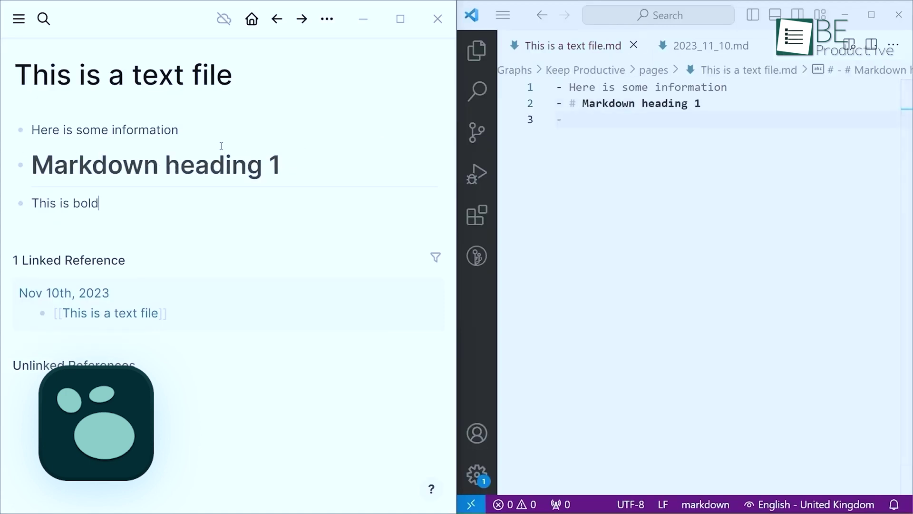
{"action": "key", "text": "ctrl+b"}
- Add a line with 'highlight' highlighted, then return to today's journal
{"action": "key", "text": "Return"}
{"action": "type", "text": "T"}
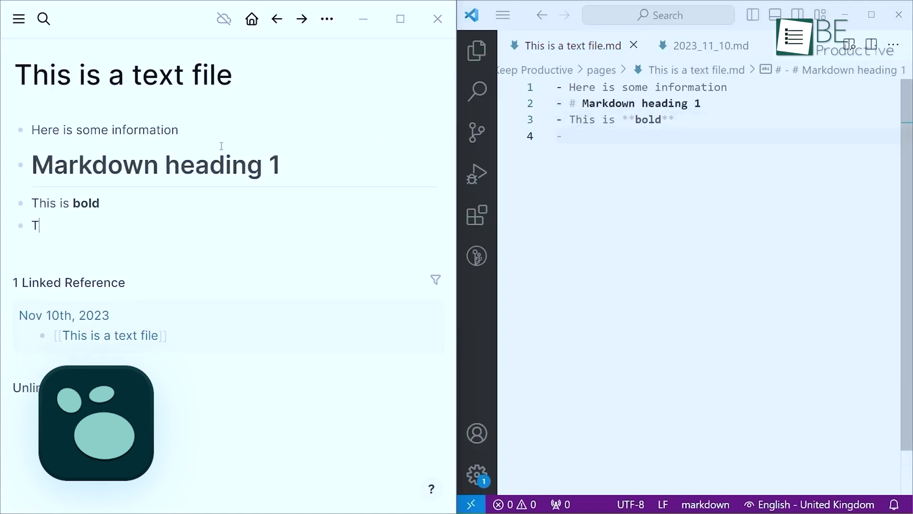
{"action": "type", "text": "his is a highlight"}
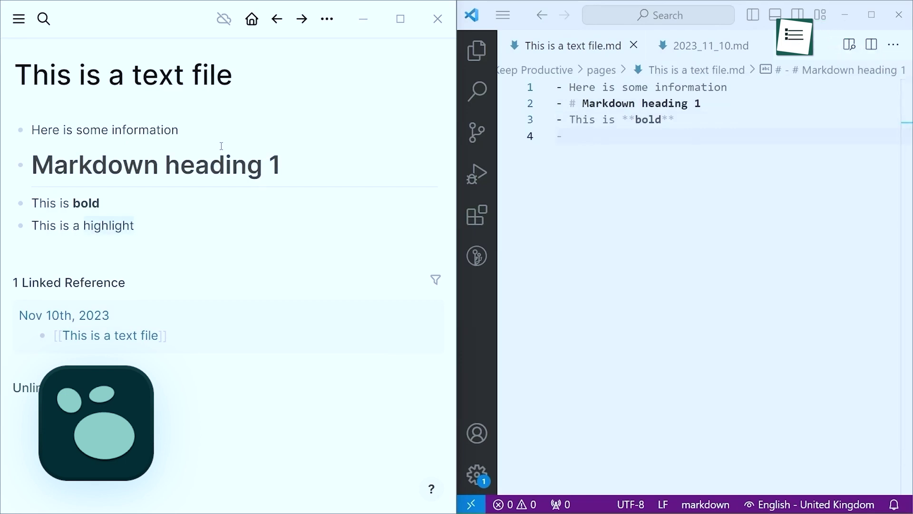
{"action": "key", "text": "ctrl+shift+h"}
{"action": "key", "text": "Escape"}
{"action": "left_click", "coordinate": [251, 19]}
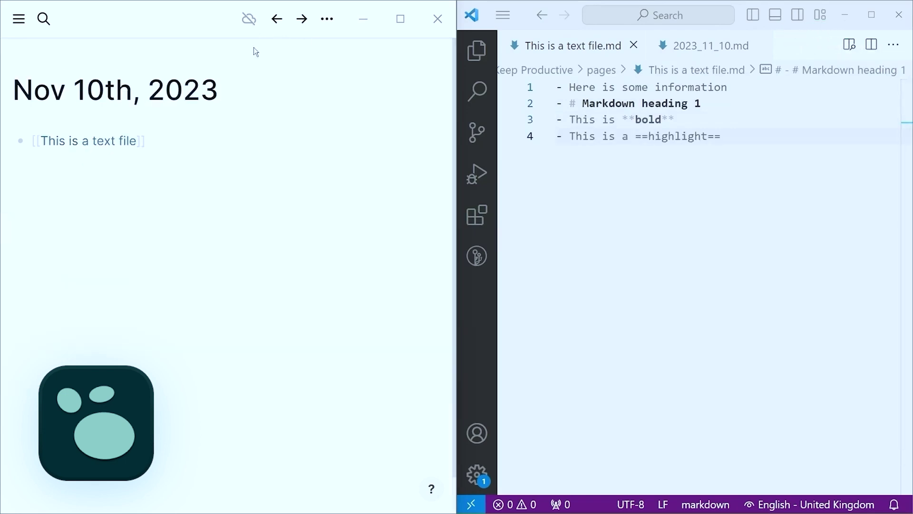
- Search community plugins for 'Advanc', then filter core plugins to 'Slash'
{"action": "left_click", "coordinate": [150, 165]}
{"action": "type", "text": "[[This is a"}
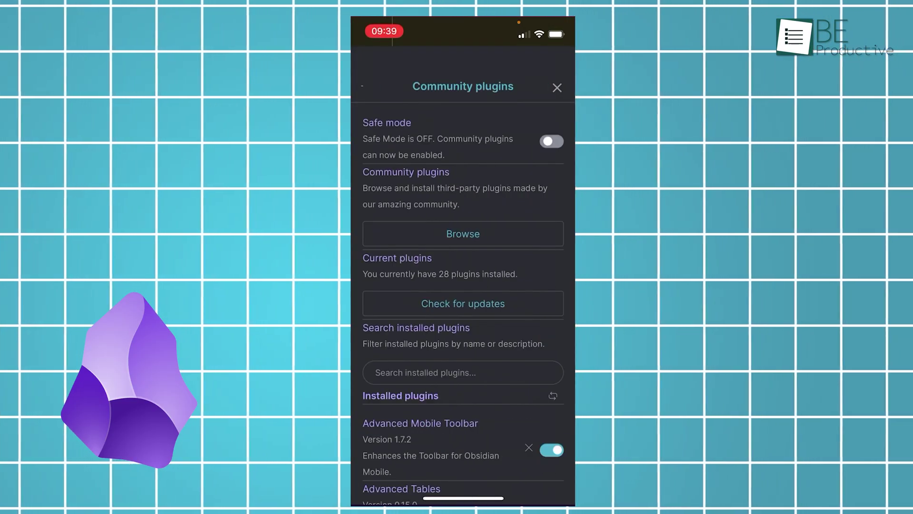
{"action": "left_click", "coordinate": [436, 56]}
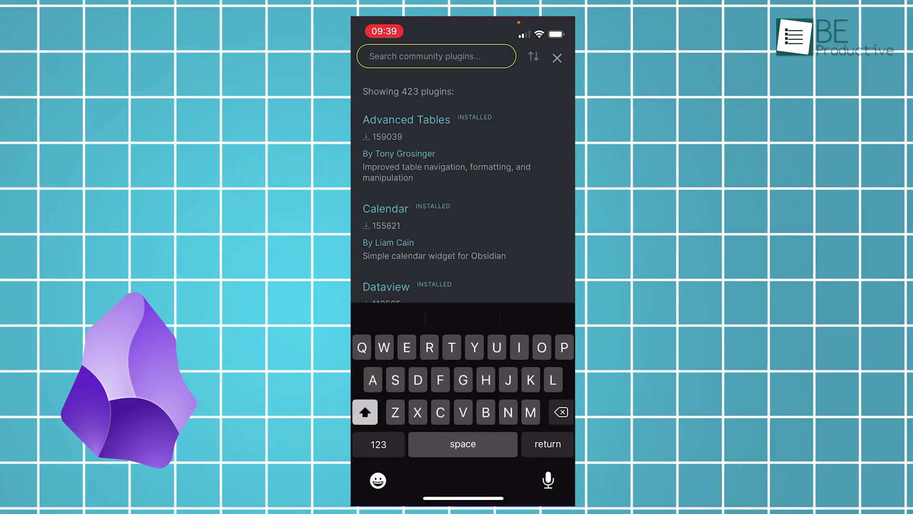
{"action": "type", "text": "Adv"}
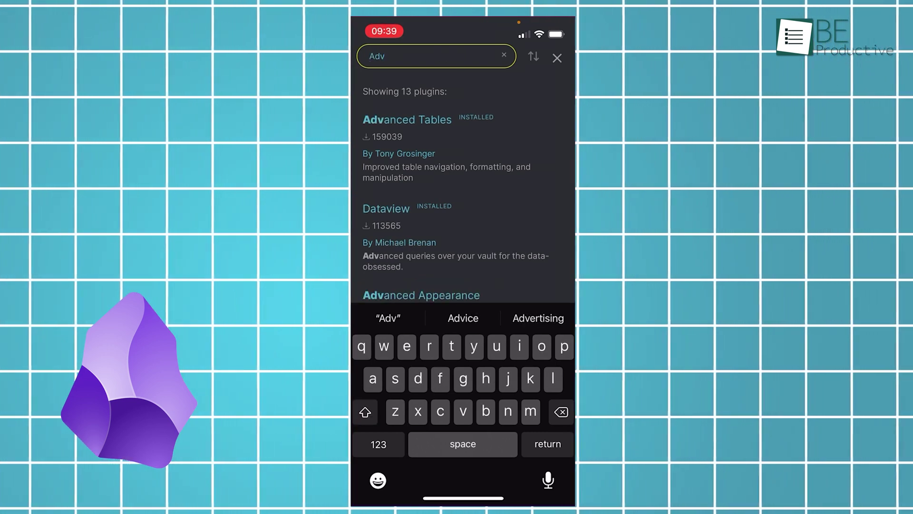
{"action": "type", "text": "anc"}
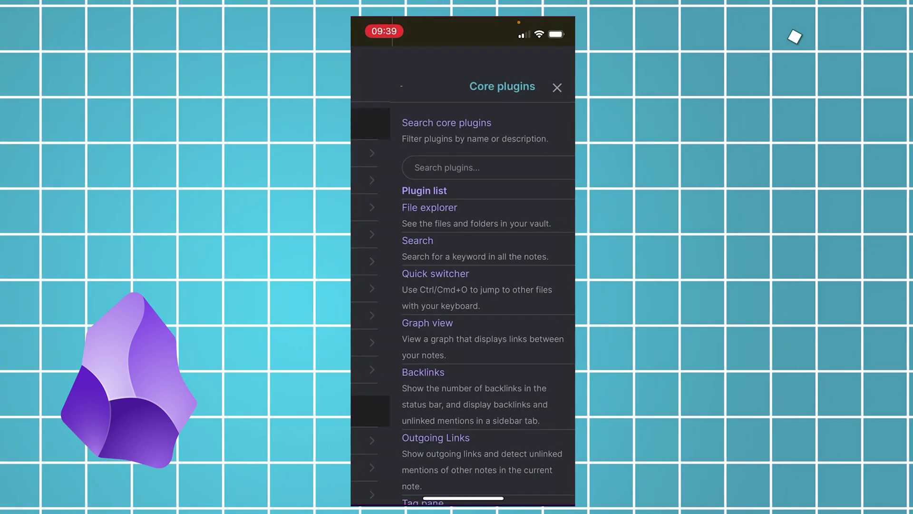
{"action": "left_click", "coordinate": [464, 147]}
{"action": "type", "text": "Slash"}
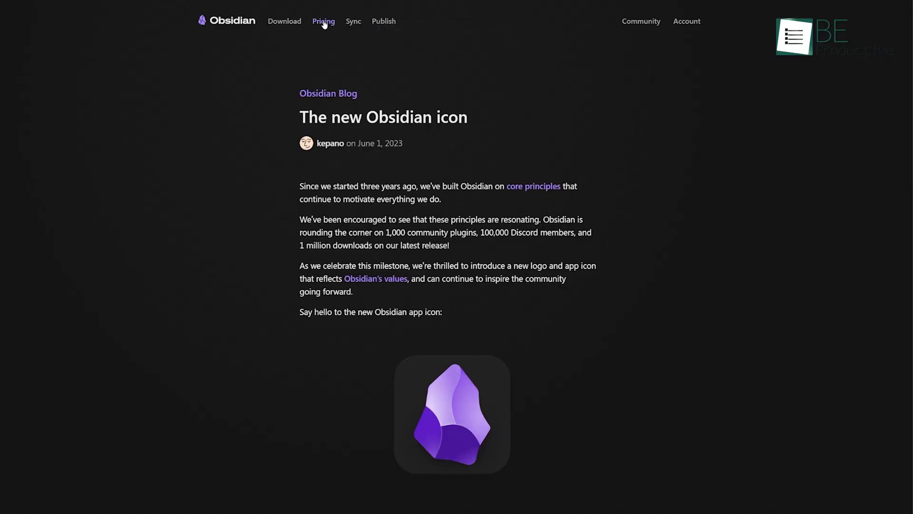
- Open the Obsidian pricing page showing Sync at $4 and Publish at $8 monthly
{"action": "left_click", "coordinate": [324, 22]}
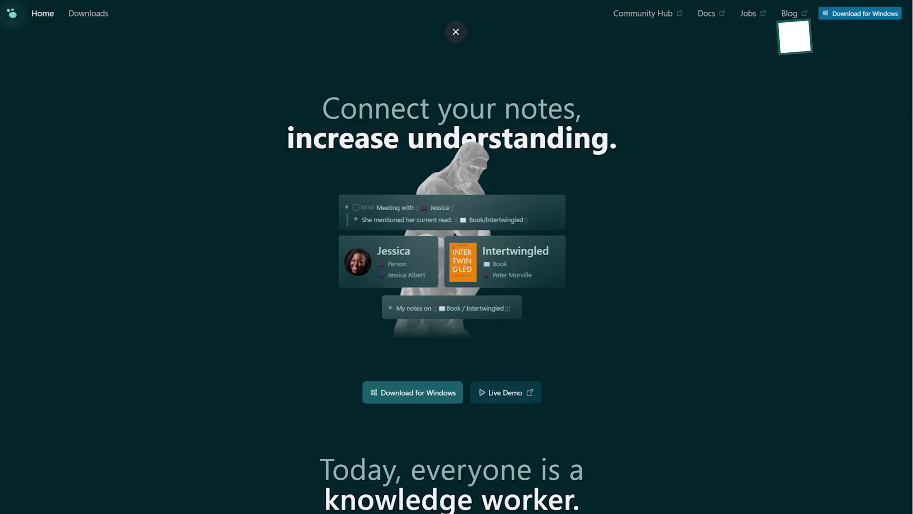
- Scroll the Logseq homepage down to More Resources and the community links
{"action": "scroll", "coordinate": [456, 257], "scroll_direction": "down", "scroll_amount": 7}
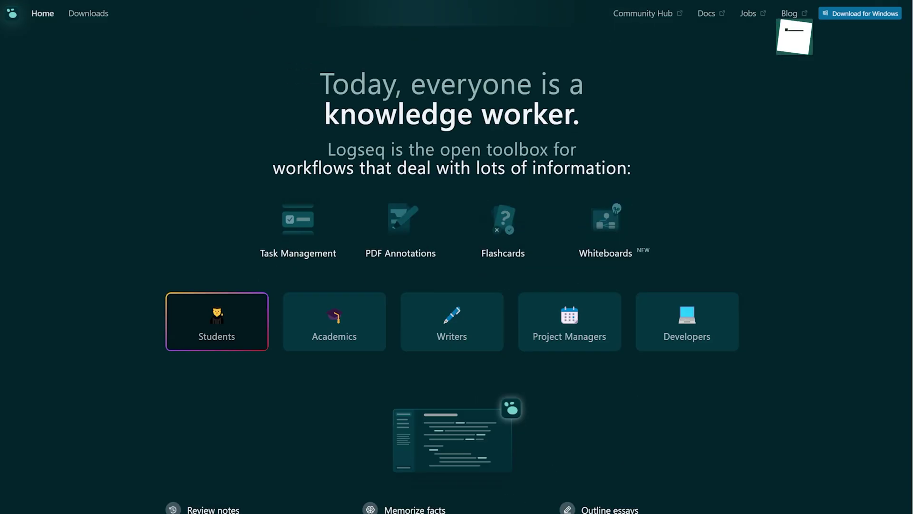
{"action": "scroll", "coordinate": [457, 257], "scroll_direction": "down", "scroll_amount": 12}
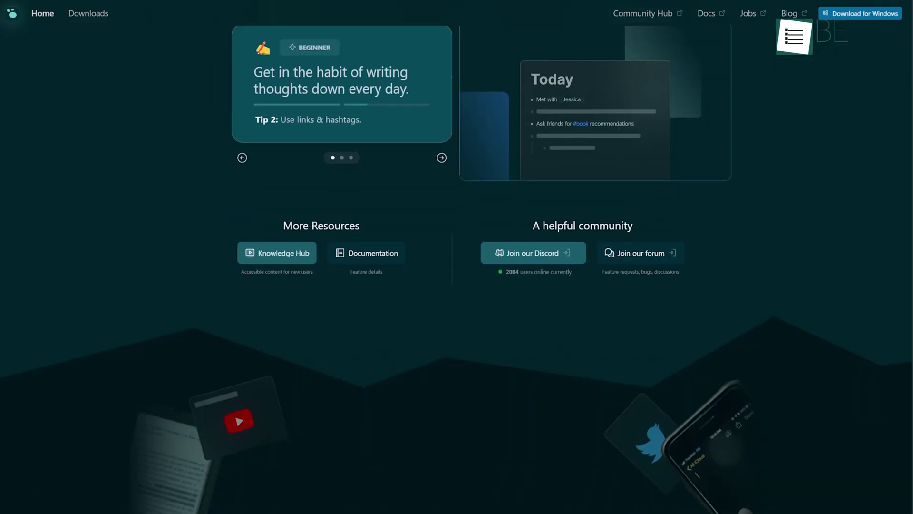